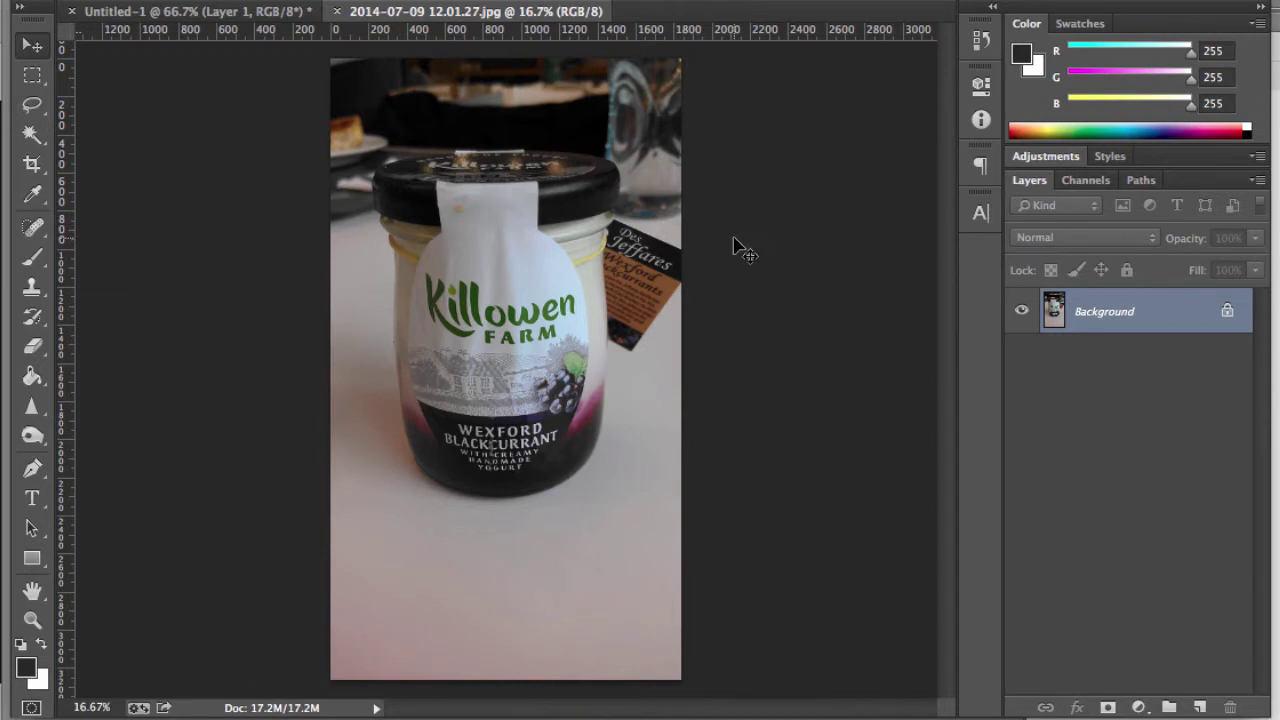
# Step: Glance at the character formatting settings and the History list, then close it
pyautogui.click(975, 212)
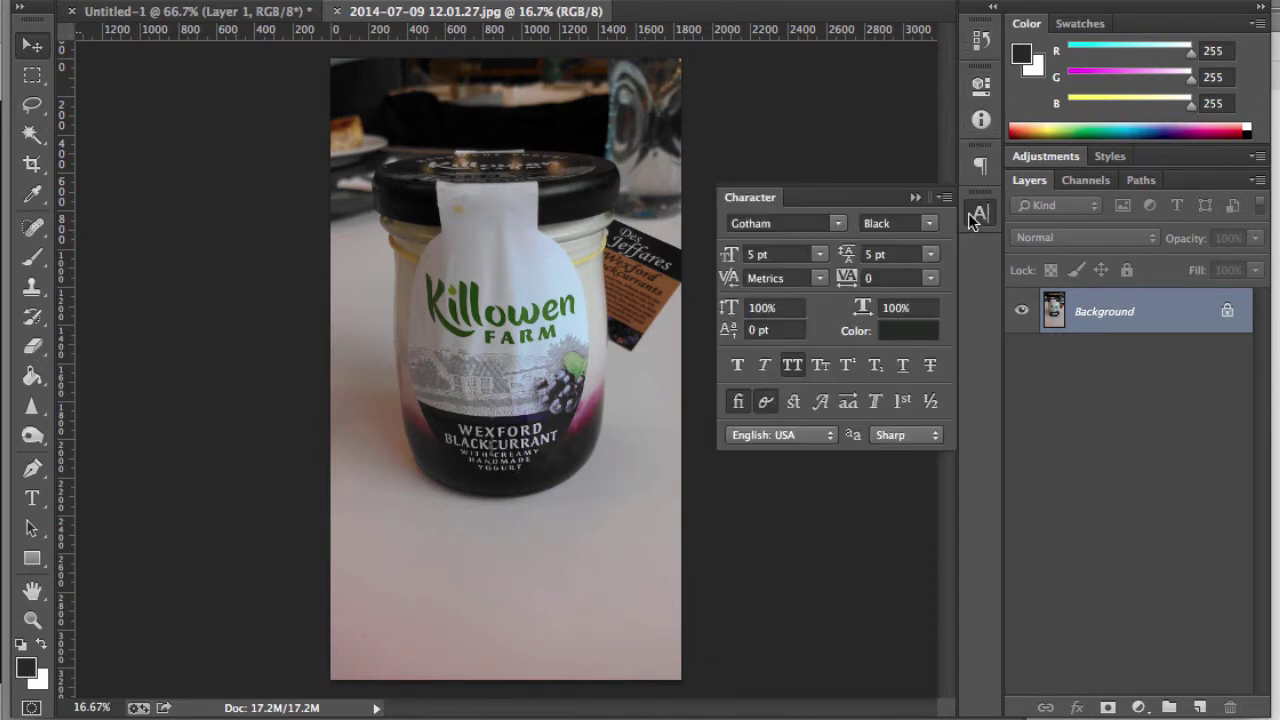
pyautogui.click(979, 41)
pyautogui.click(968, 43)
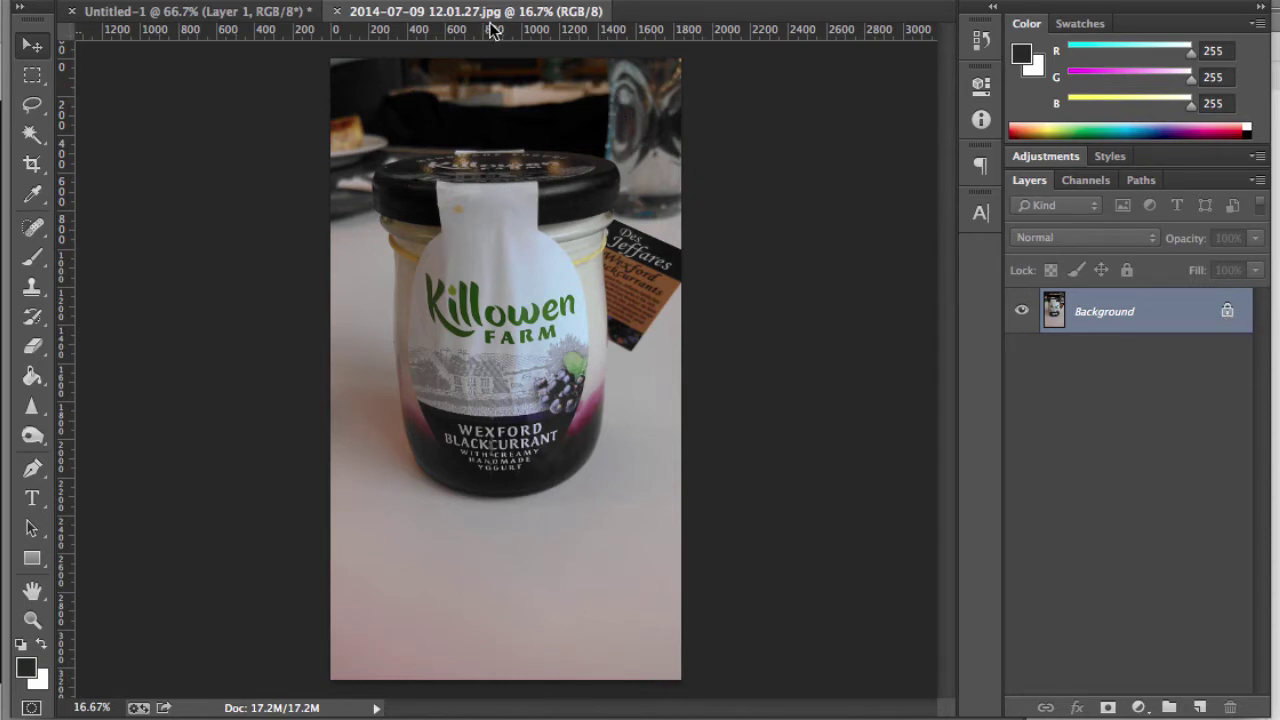
# Step: Convert the Background into Layer 0, test-move it, and drag it back to fill the canvas
pyautogui.doubleClick(1221, 311)
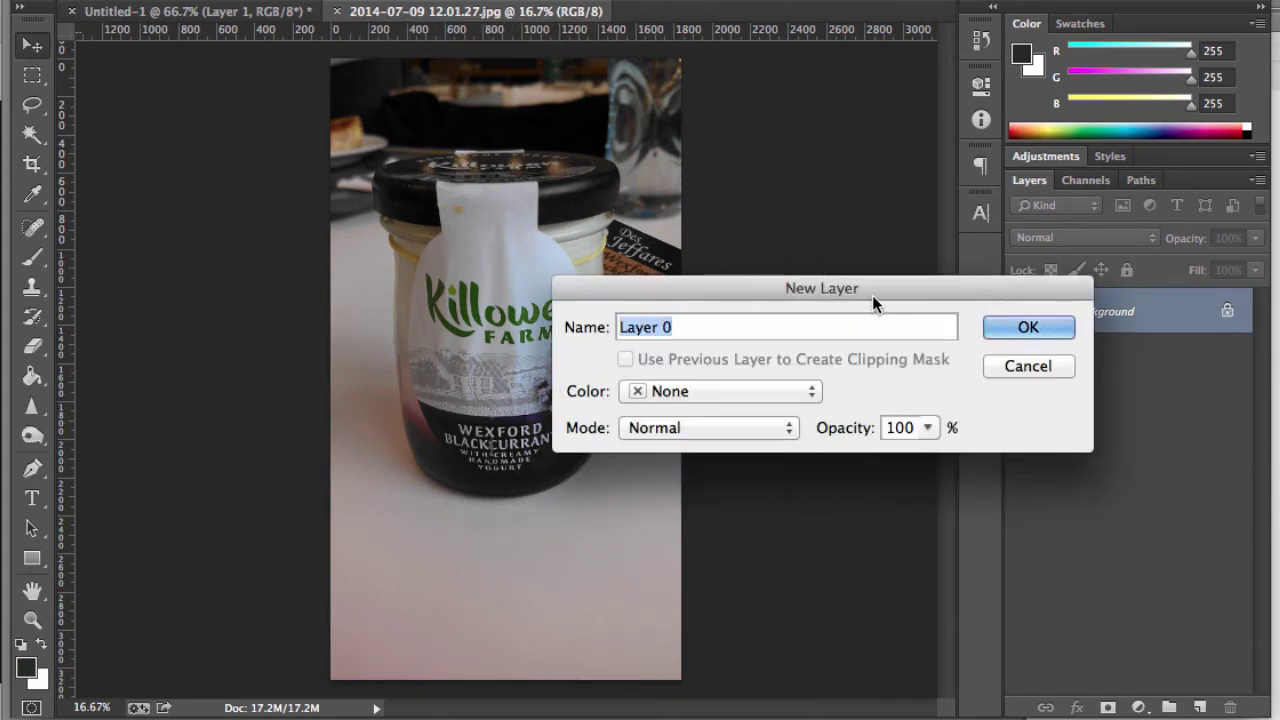
pyautogui.click(1030, 328)
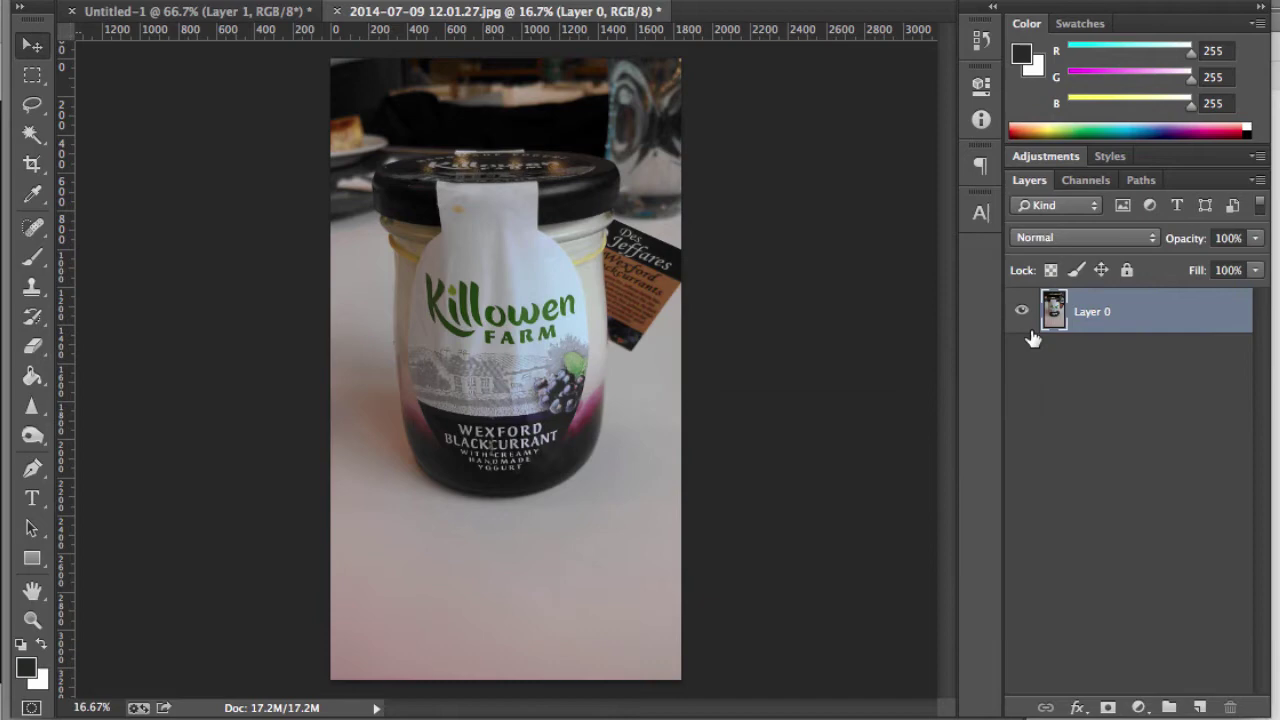
pyautogui.moveTo(737, 314)
pyautogui.mouseDown()
pyautogui.moveTo(455, 299)
pyautogui.moveTo(533, 207)
pyautogui.moveTo(641, 271)
pyautogui.mouseUp()
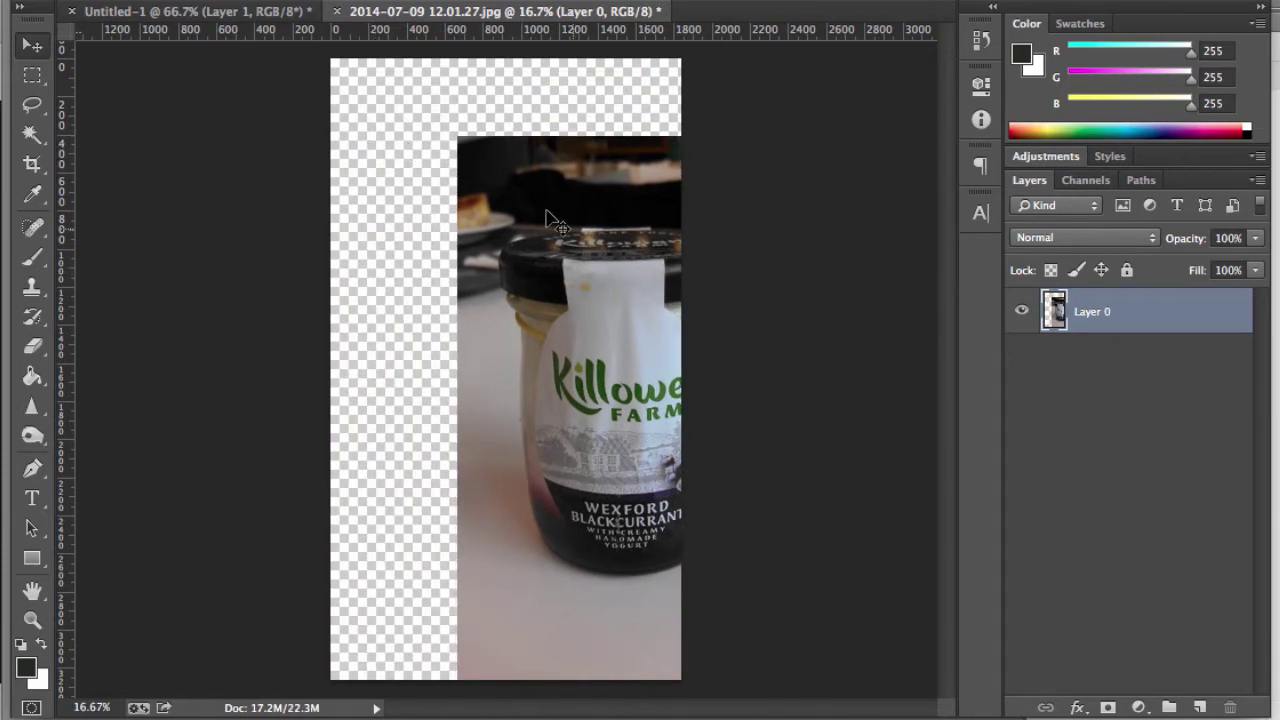
pyautogui.moveTo(588, 243)
pyautogui.mouseDown()
pyautogui.moveTo(463, 183)
pyautogui.moveTo(461, 158)
pyautogui.mouseUp()
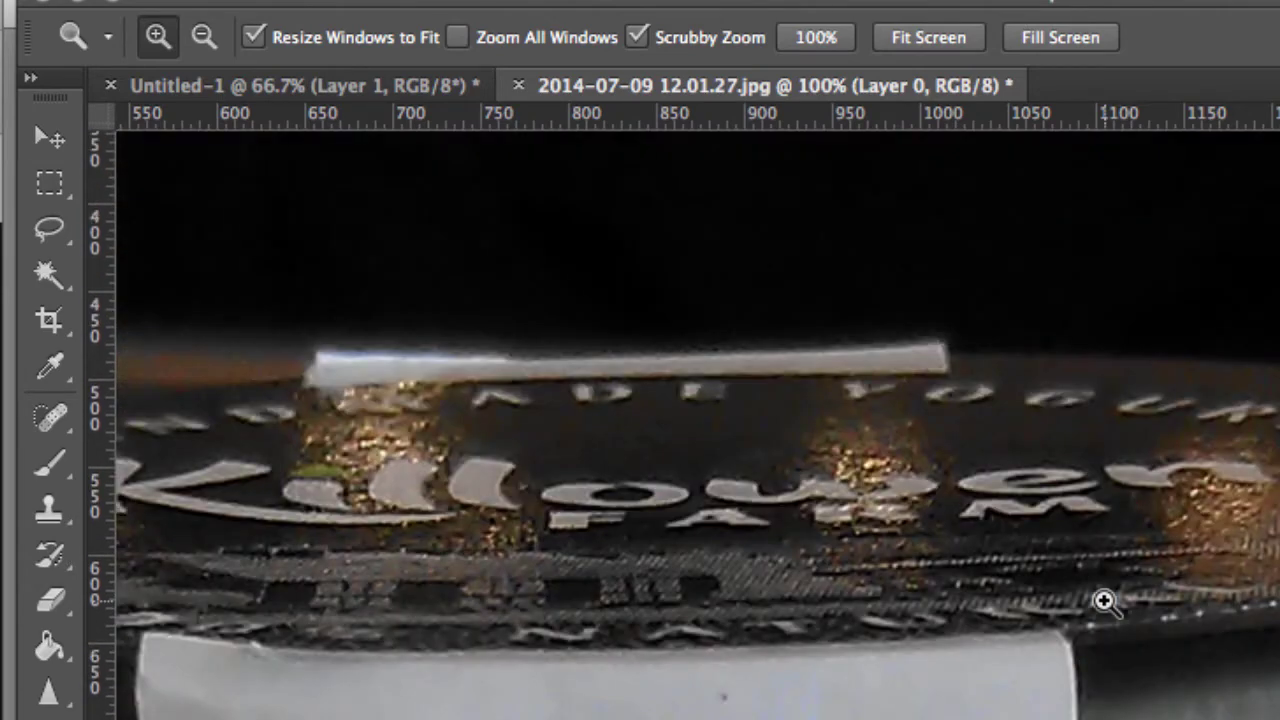
pyautogui.scroll(-5, 1104, 600)
pyautogui.scroll(-3, 1104, 600)
pyautogui.scroll(-2, 1104, 600)
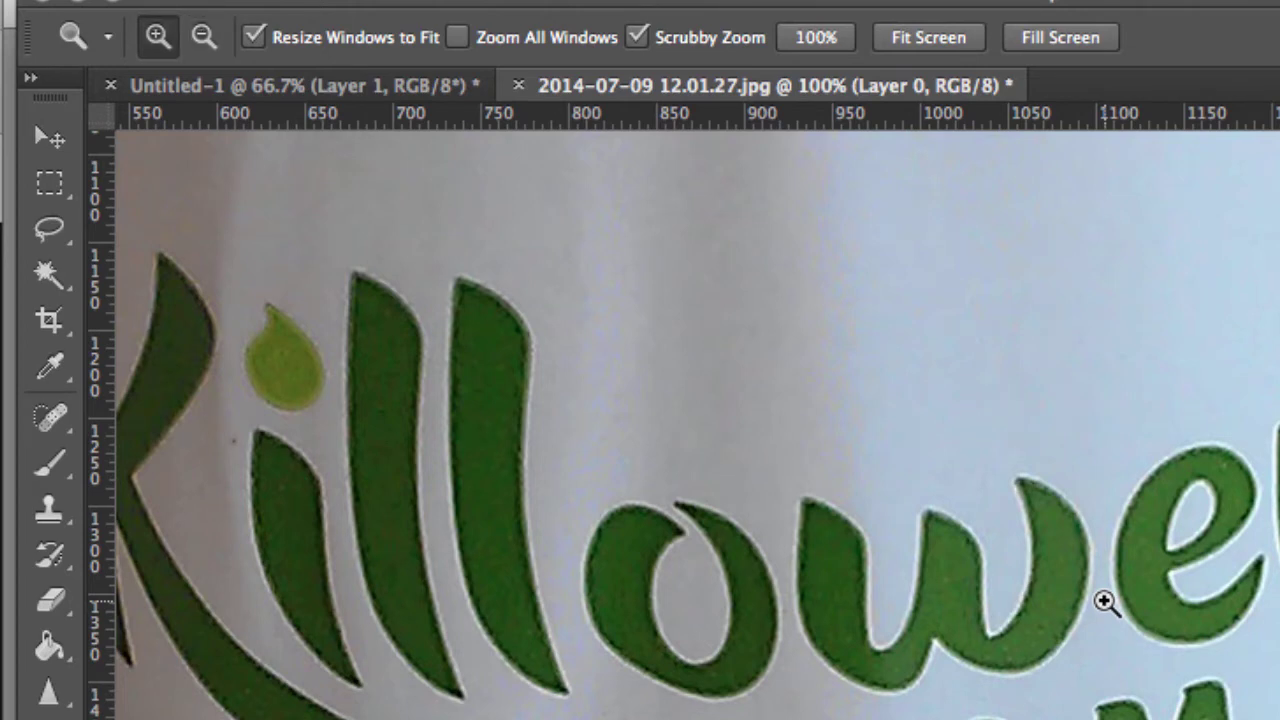
pyautogui.keyDown('alt'); pyautogui.click(1104, 600); pyautogui.keyUp('alt')
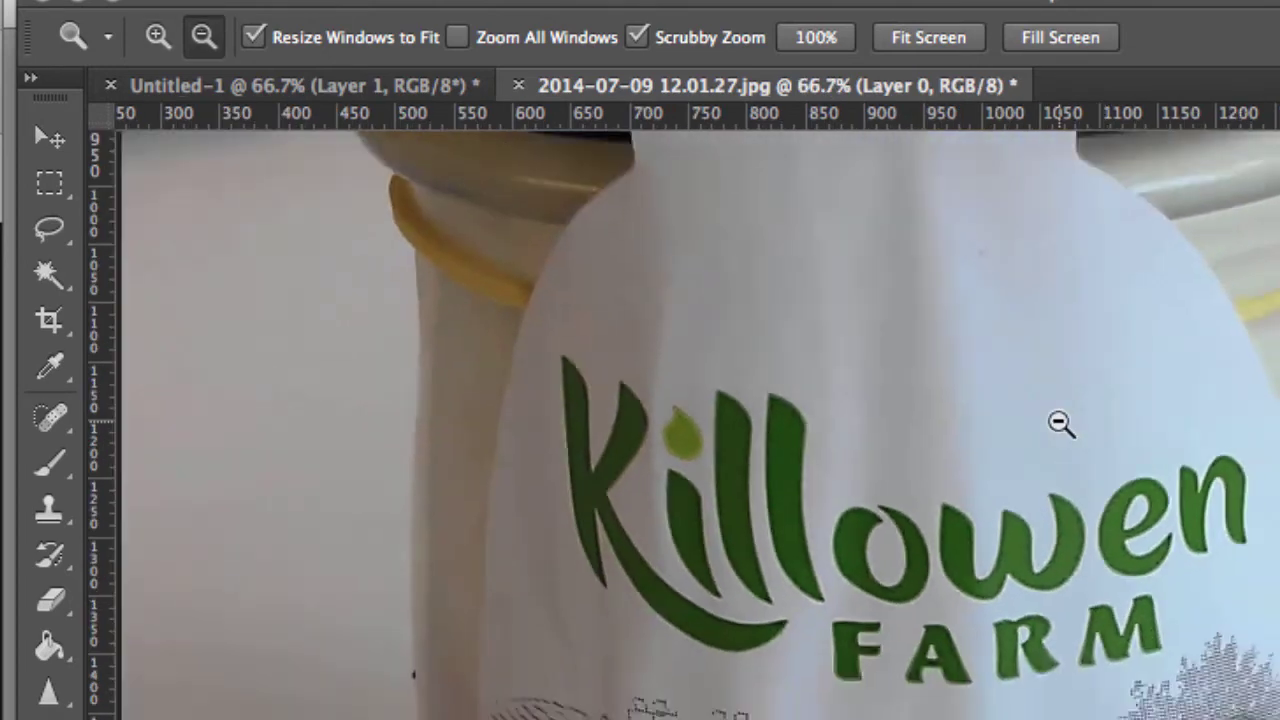
pyautogui.keyDown('alt'); pyautogui.click(1060, 424); pyautogui.keyUp('alt')
pyautogui.keyDown('alt'); pyautogui.click(1060, 424); pyautogui.keyUp('alt')
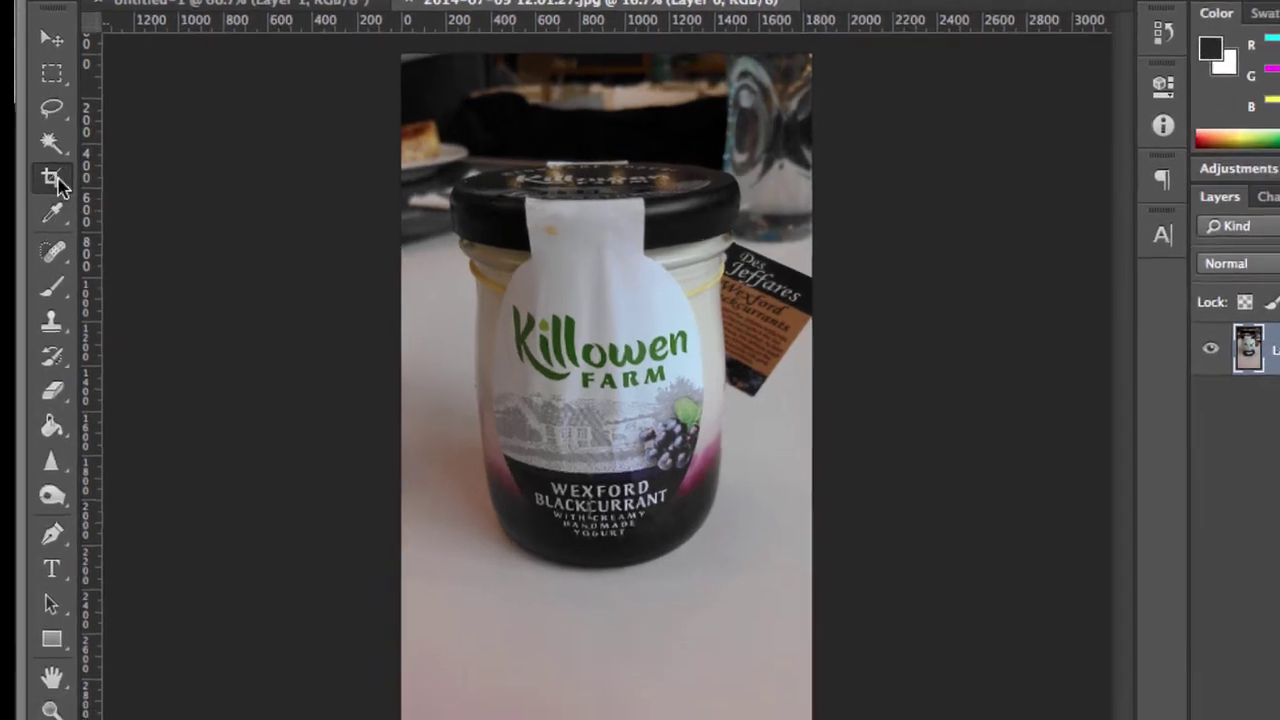
# Step: Pick the Crop Tool after viewing its Perspective Crop and Slice variants
pyautogui.click(68, 175)
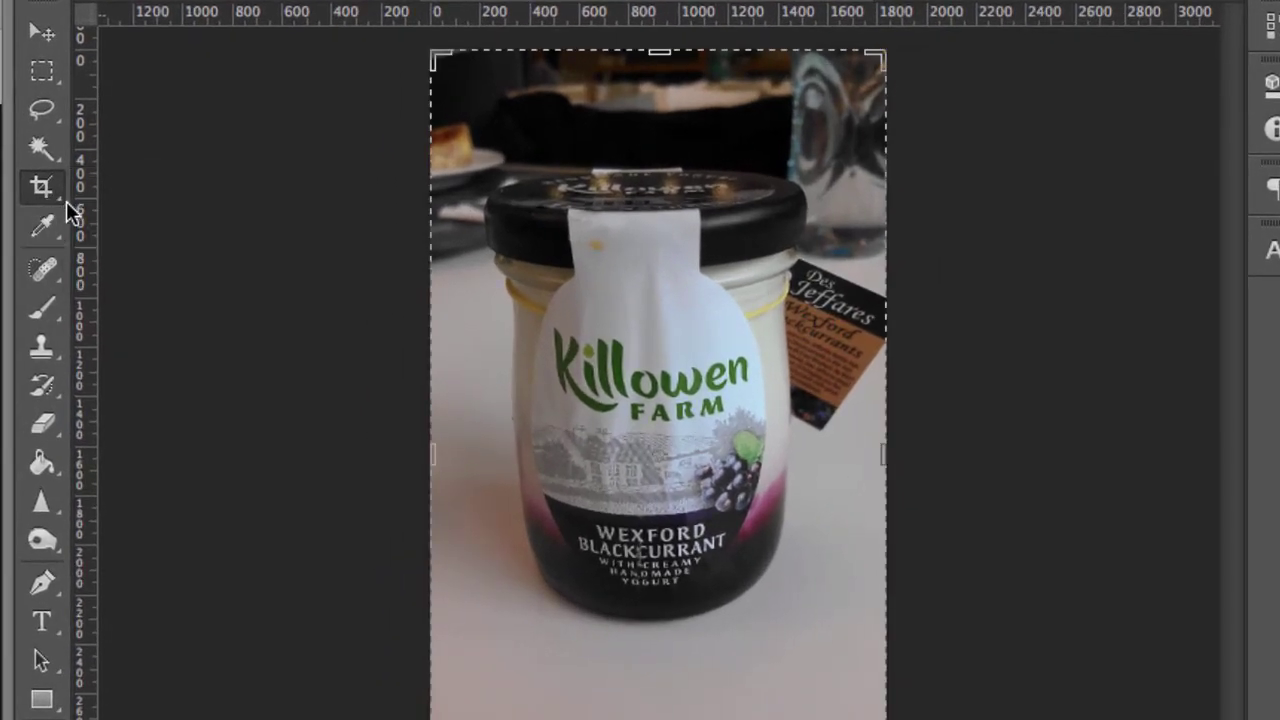
pyautogui.click(52, 203)
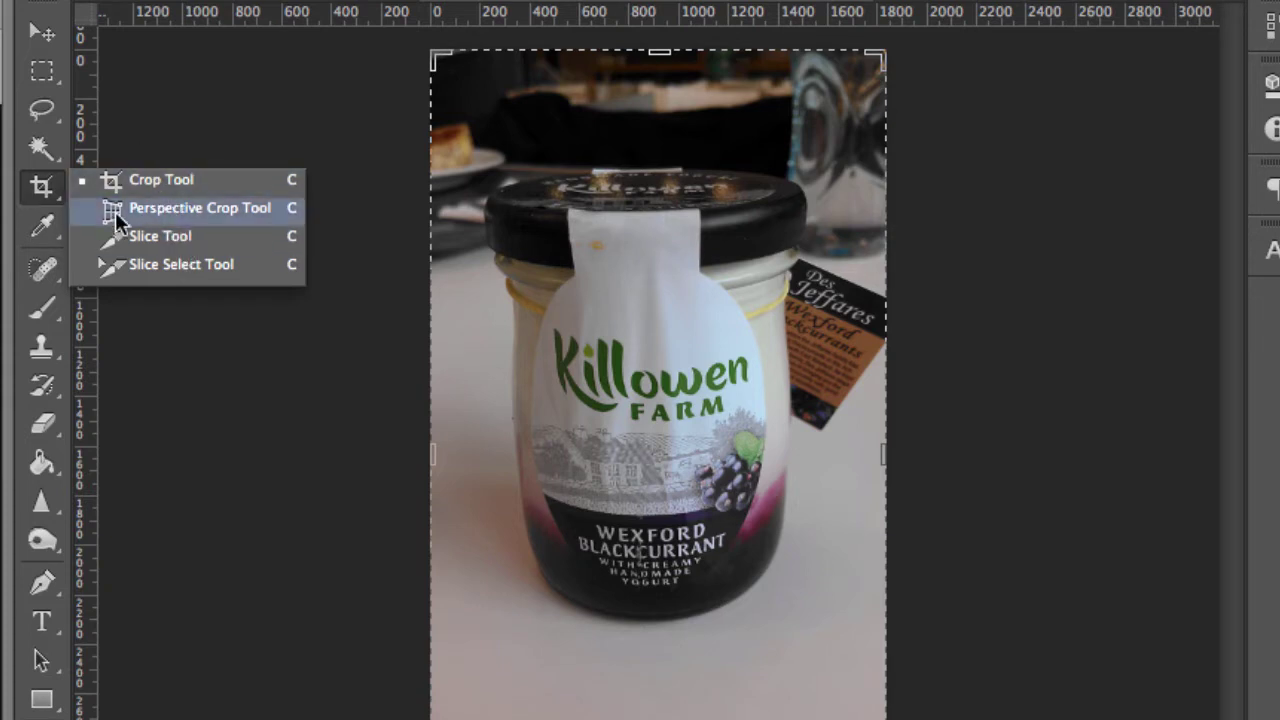
pyautogui.click(42, 192)
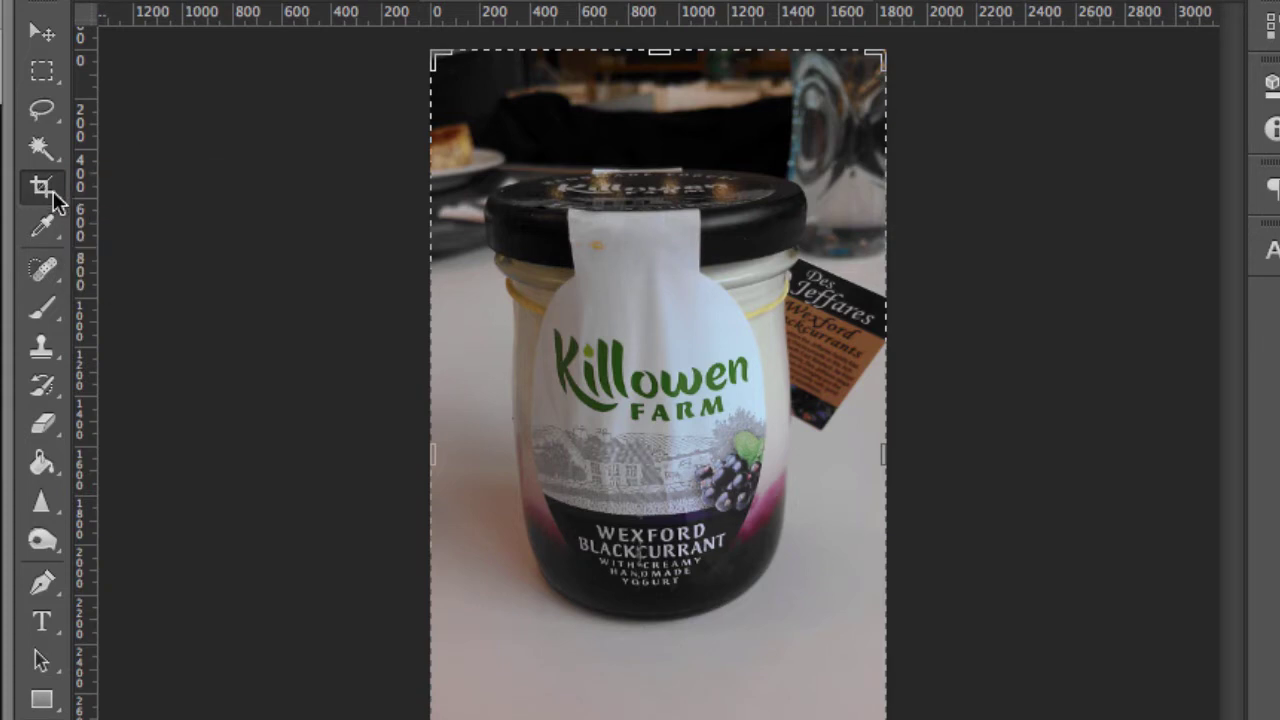
pyautogui.click(51, 199)
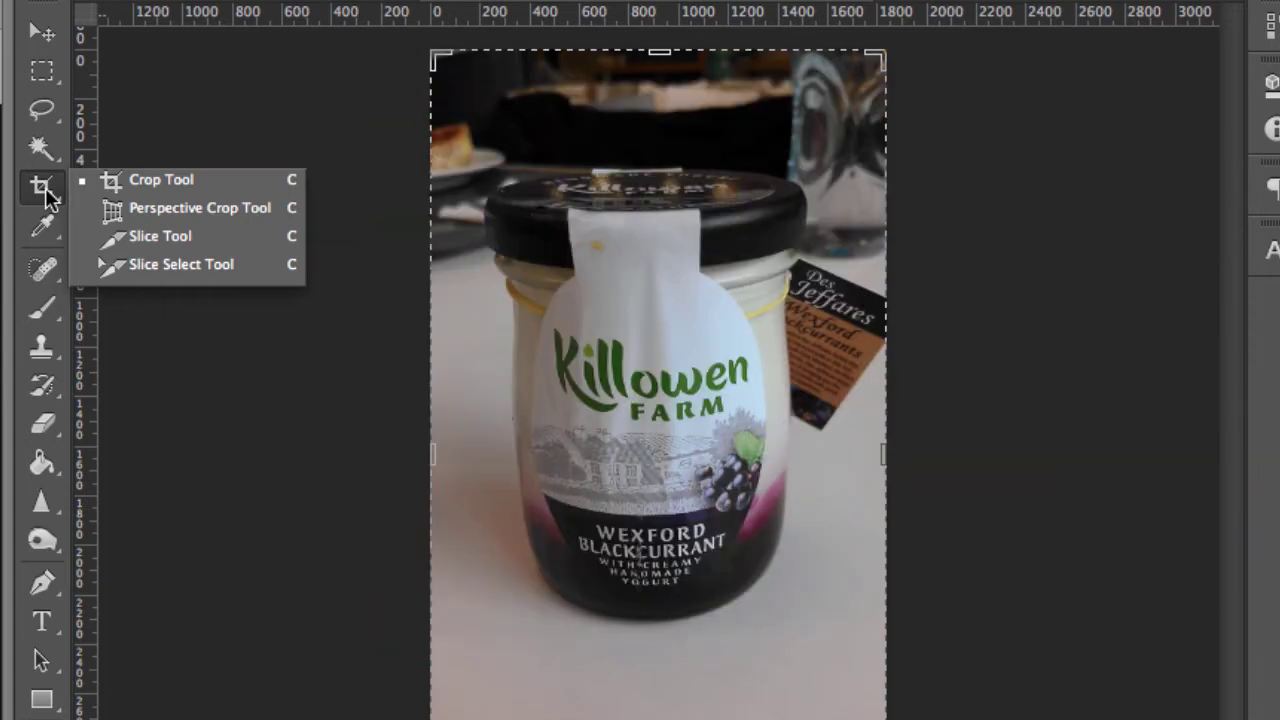
pyautogui.click(88, 184)
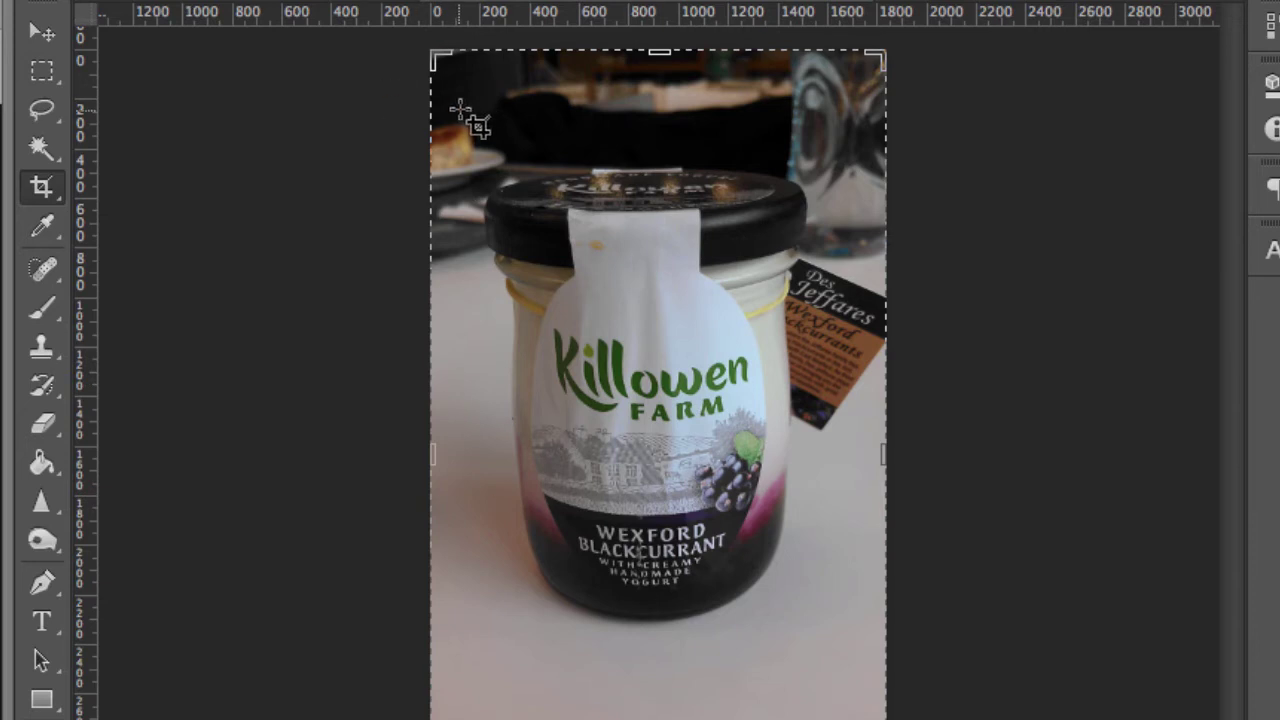
# Step: Drag the crop frame's corners and top edge in tight around the yogurt jar
pyautogui.moveTo(453, 99)
pyautogui.mouseDown()
pyautogui.moveTo(546, 180)
pyautogui.moveTo(729, 298)
pyautogui.mouseUp()
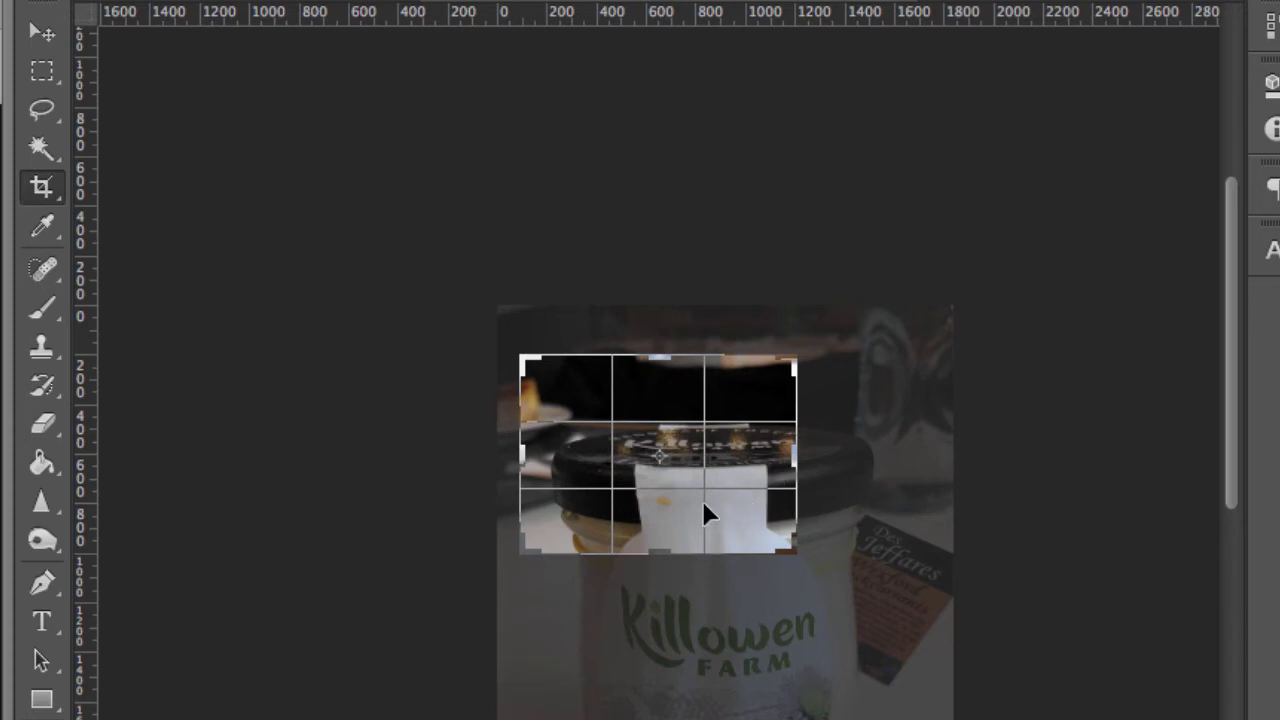
pyautogui.scroll(-5, 794, 503)
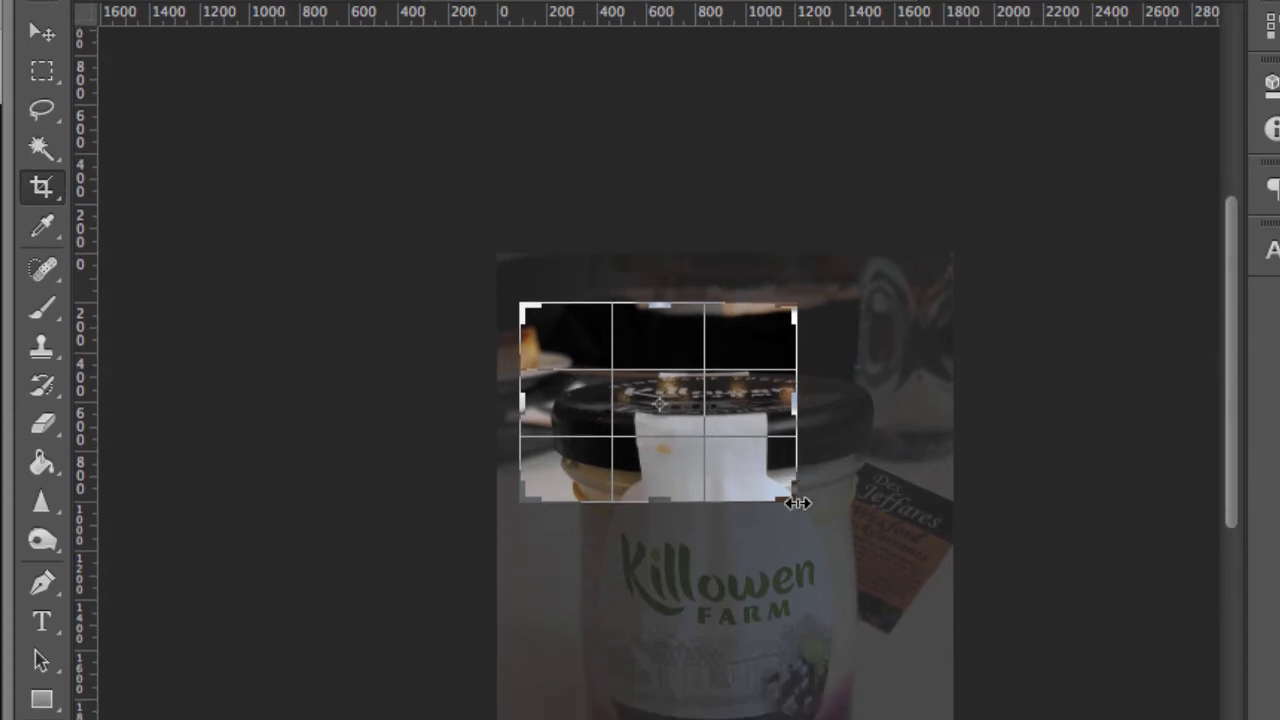
pyautogui.moveTo(791, 418)
pyautogui.mouseDown()
pyautogui.moveTo(834, 560)
pyautogui.moveTo(864, 594)
pyautogui.mouseUp()
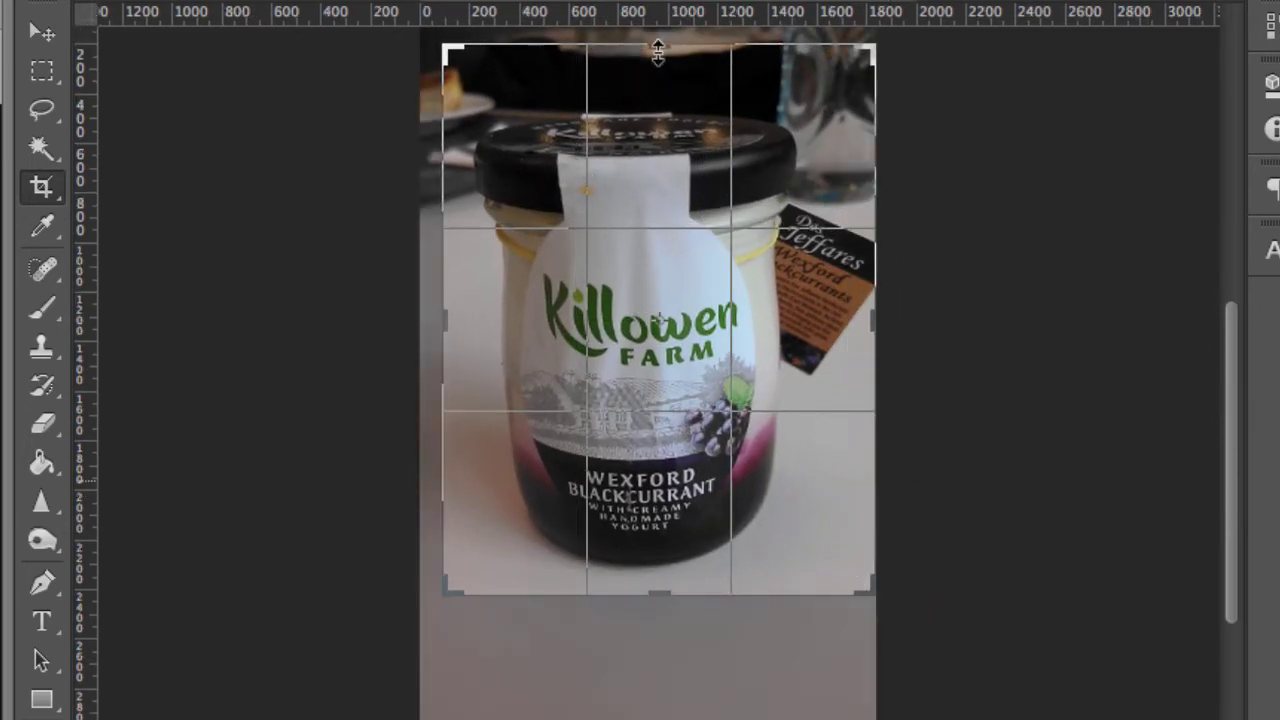
pyautogui.moveTo(659, 47); pyautogui.dragTo(659, 70)
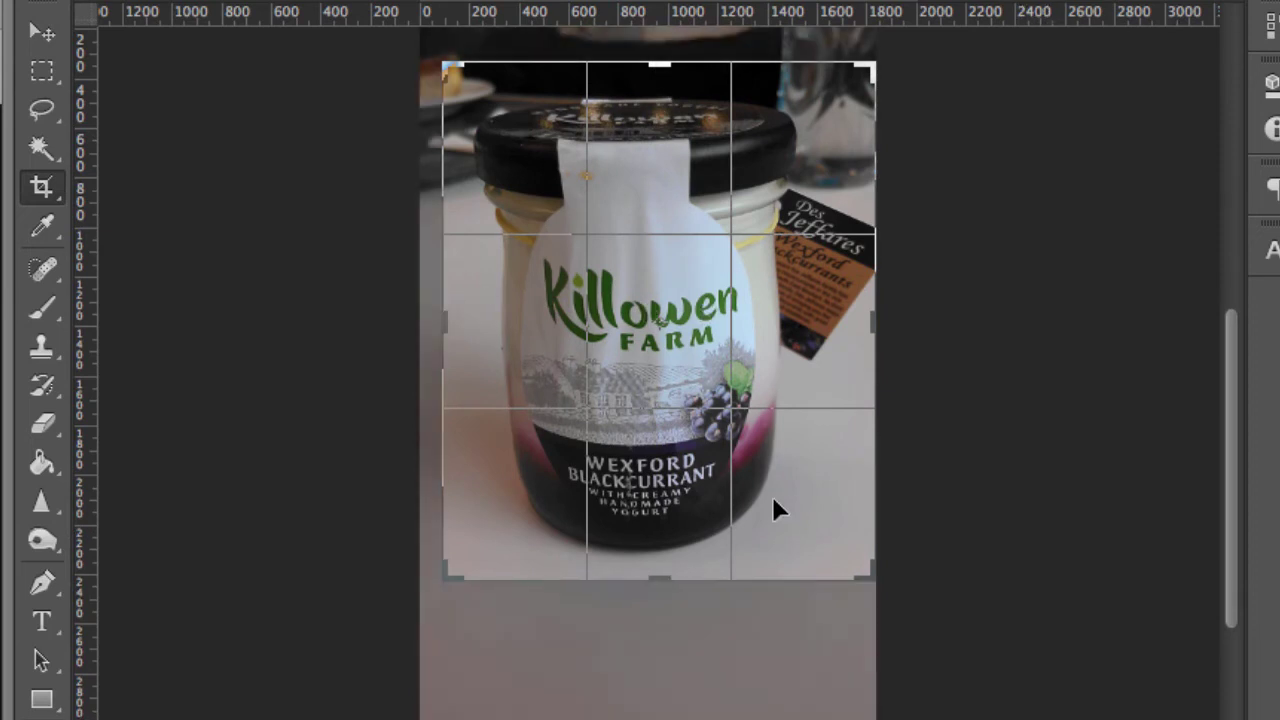
pyautogui.moveTo(773, 501); pyautogui.dragTo(795, 506)
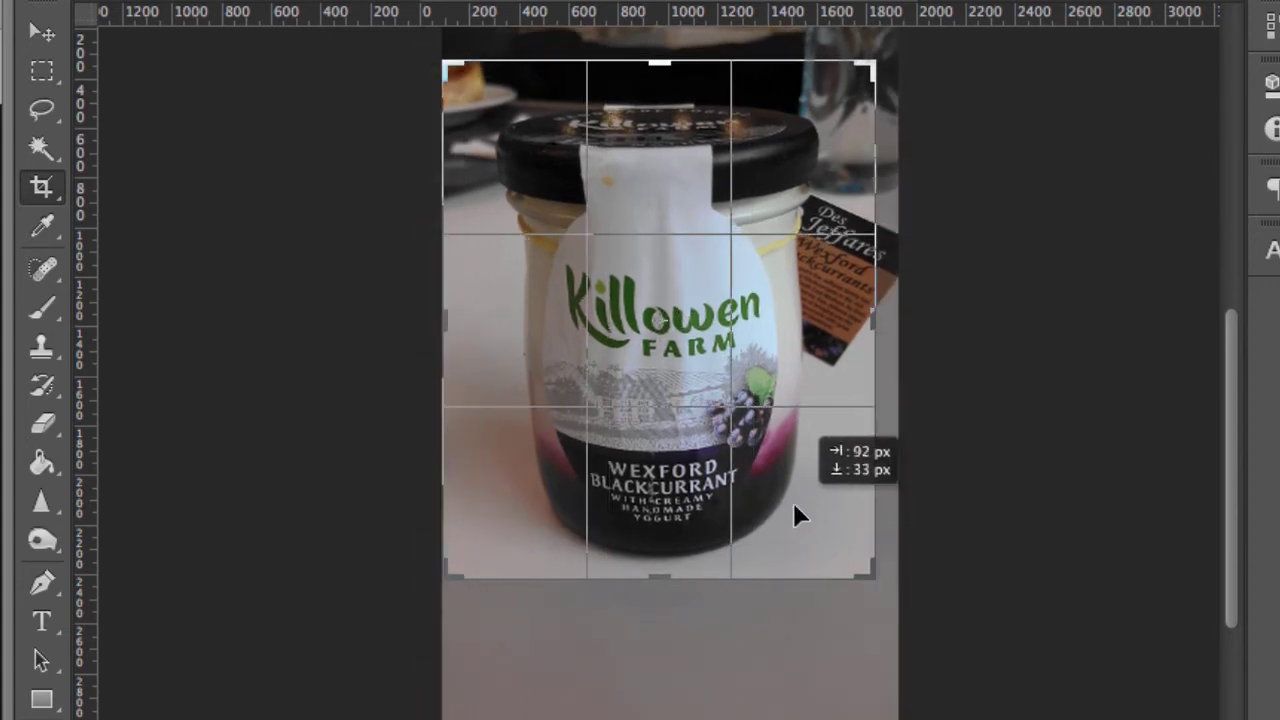
pyautogui.moveTo(794, 505)
pyautogui.mouseDown()
pyautogui.moveTo(772, 518)
pyautogui.moveTo(800, 503)
pyautogui.mouseUp()
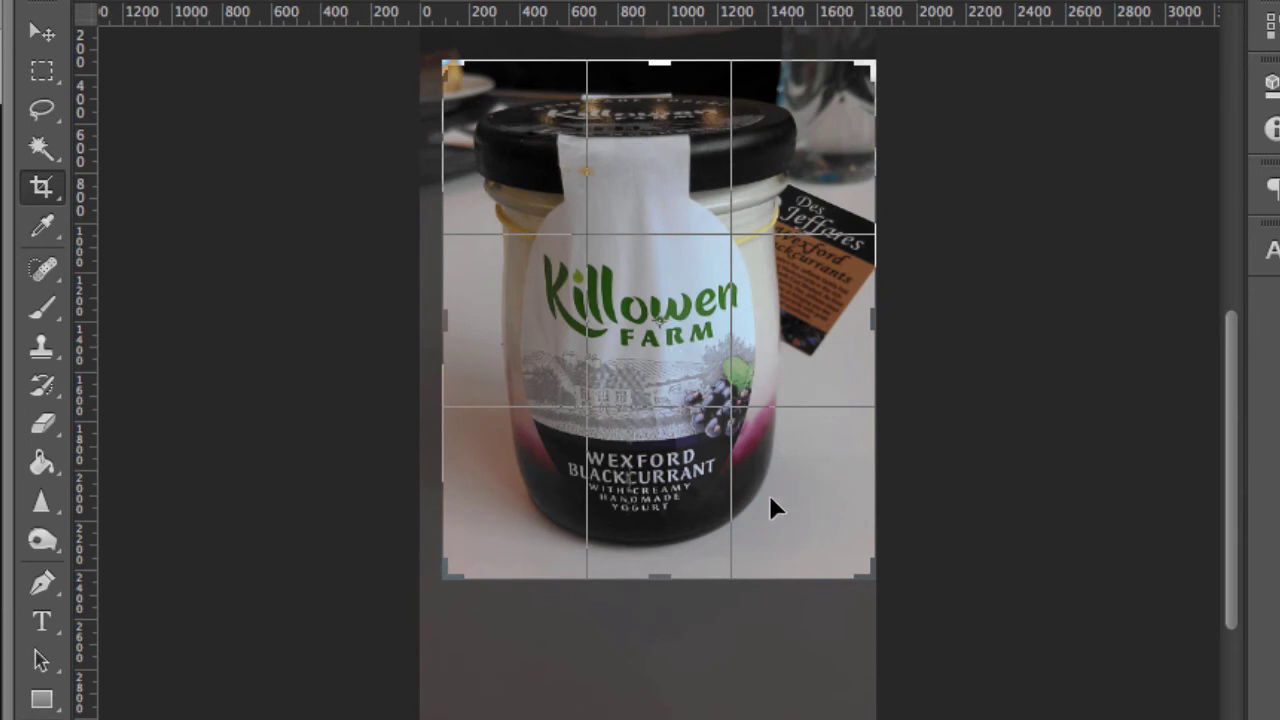
# Step: Undo a first crop, redraw the crop box around the jar, and confirm Crop
pyautogui.press('Return')
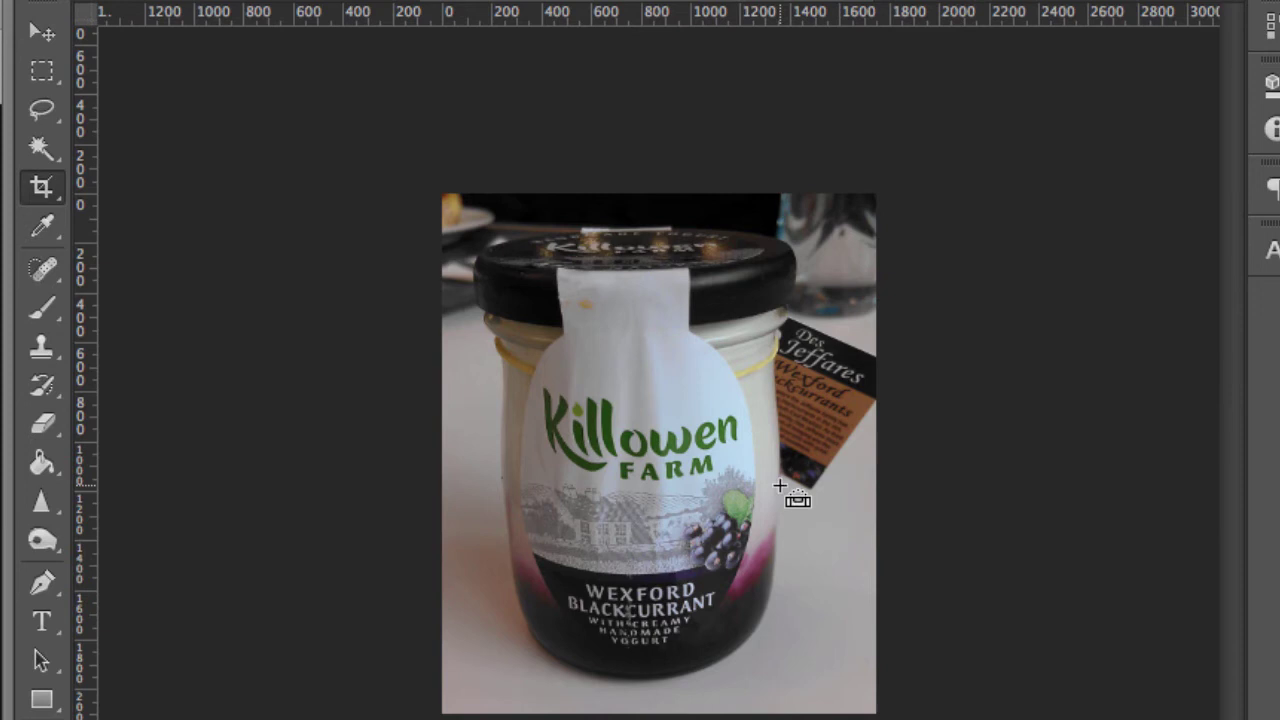
pyautogui.hotkey('ctrl', 'z')
pyautogui.moveTo(468, 76); pyautogui.dragTo(914, 651)
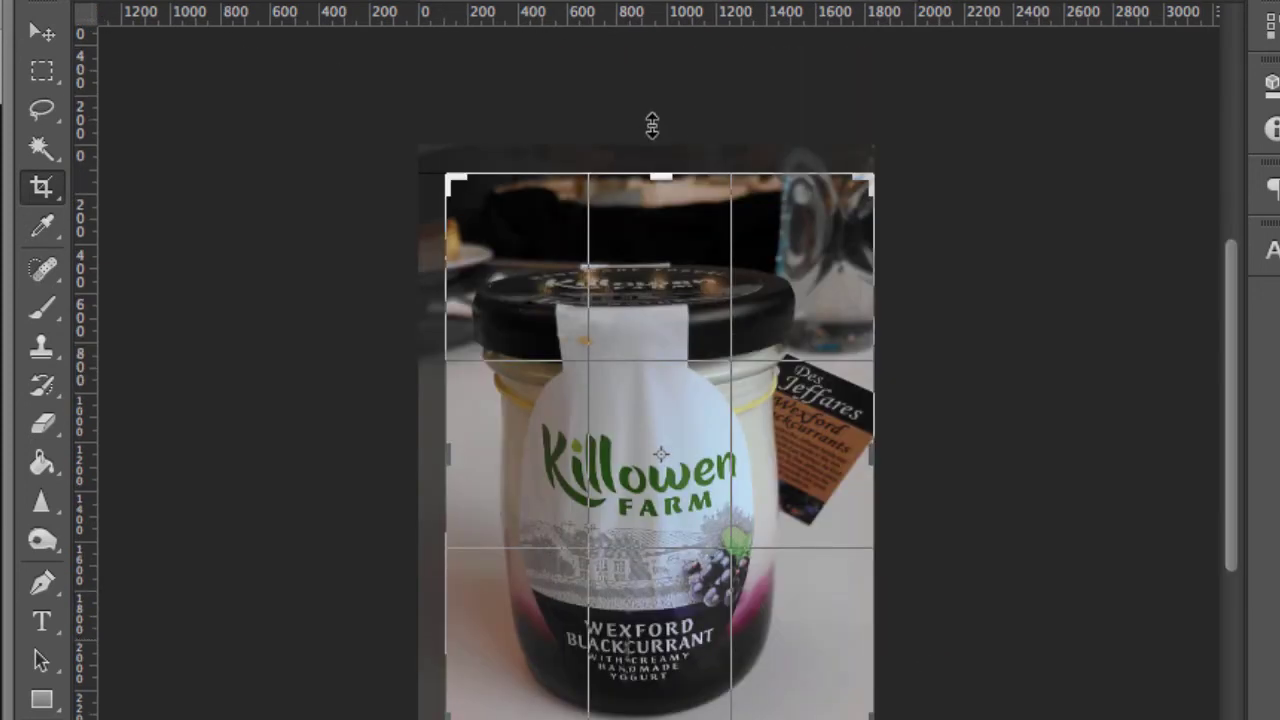
pyautogui.moveTo(652, 124); pyautogui.dragTo(660, 194)
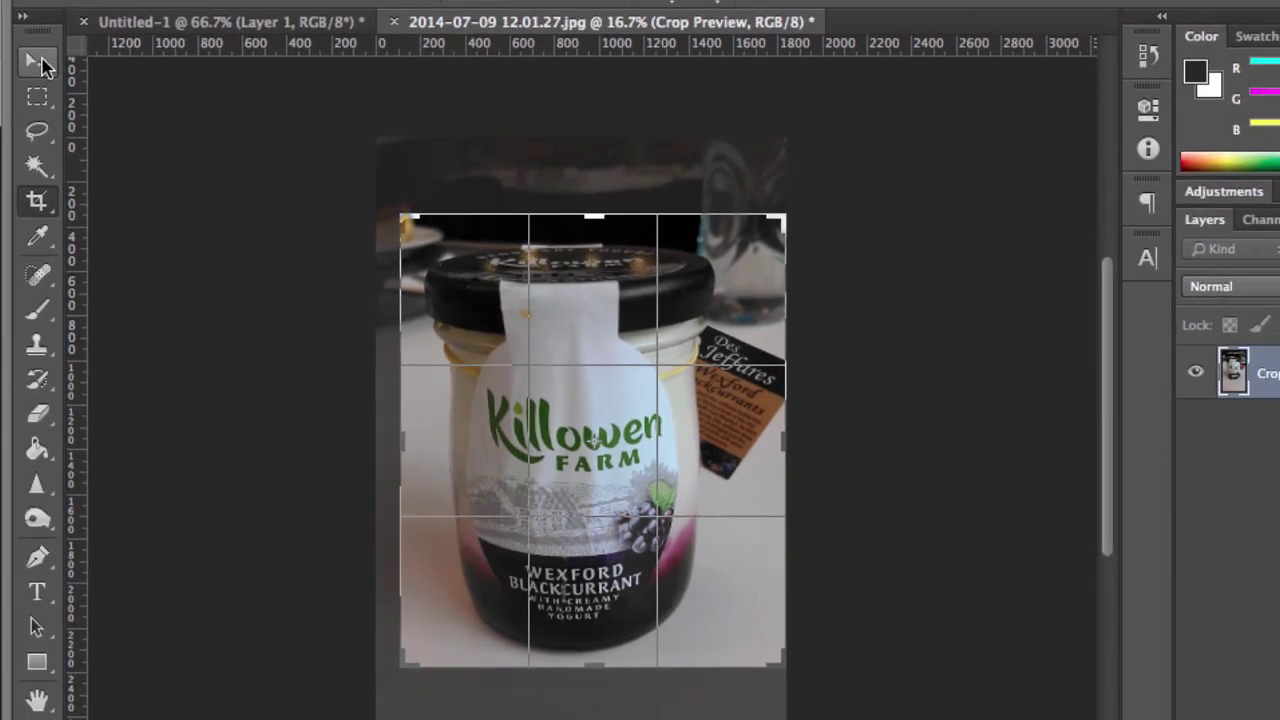
pyautogui.click(43, 59)
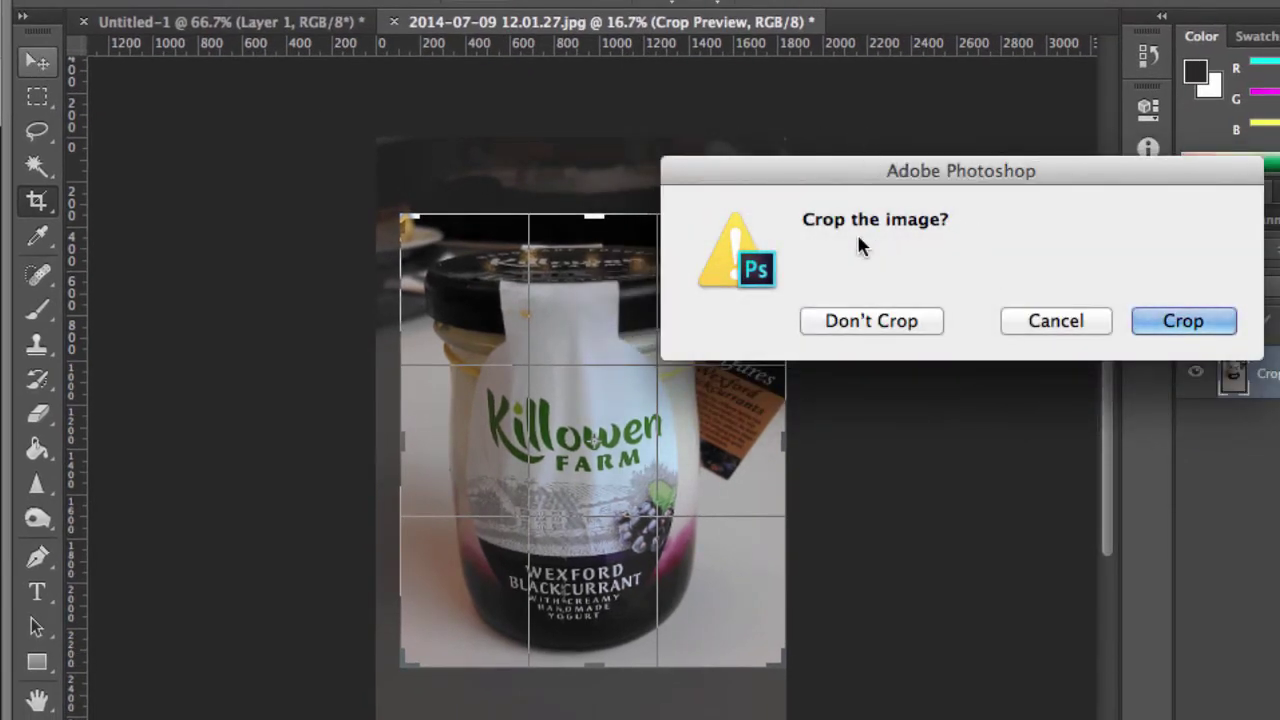
pyautogui.click(1190, 322)
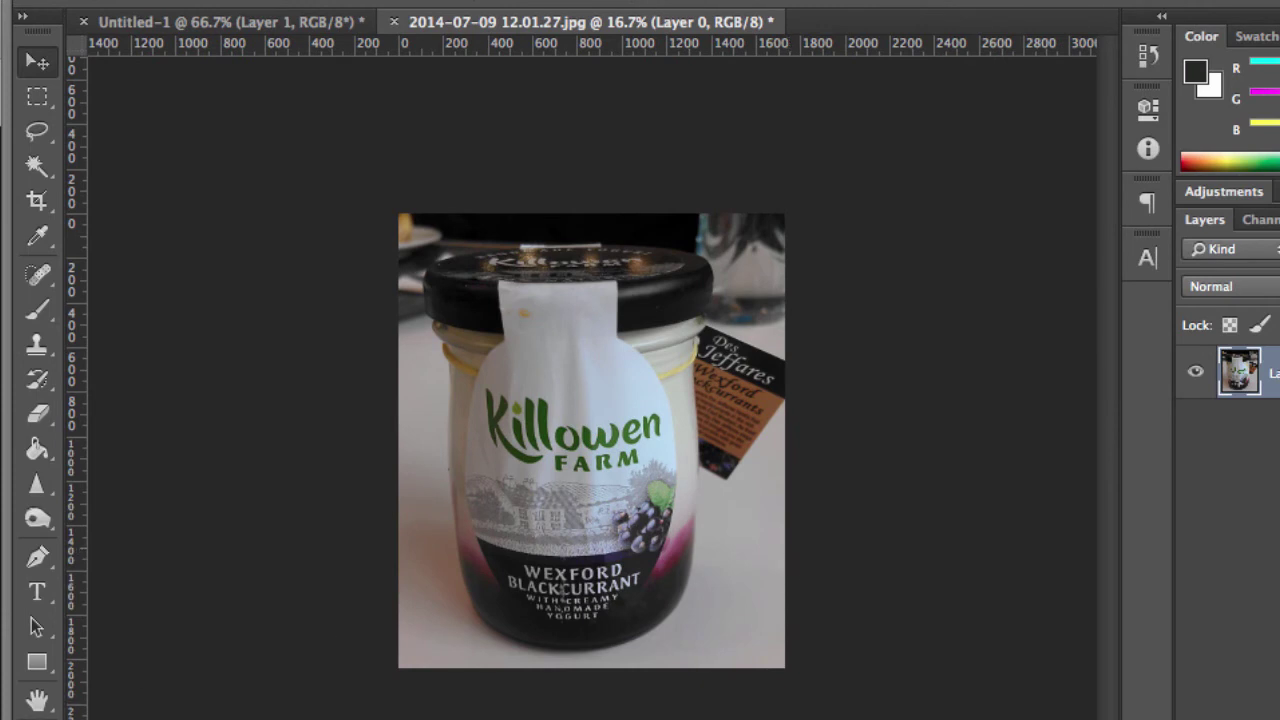
# Step: View the photo at 100% and open Image Size with Width units kept in Pixels
pyautogui.press('z')
pyautogui.hotkey('ctrl', '1')
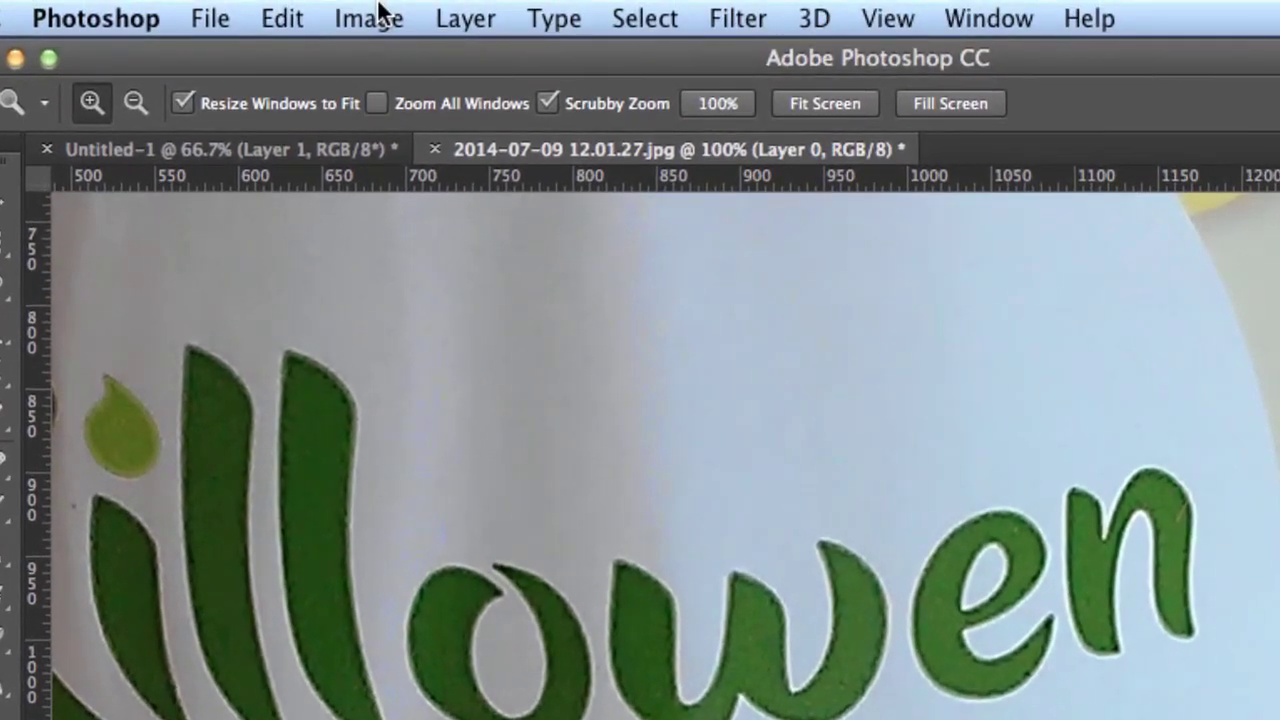
pyautogui.click(378, 14)
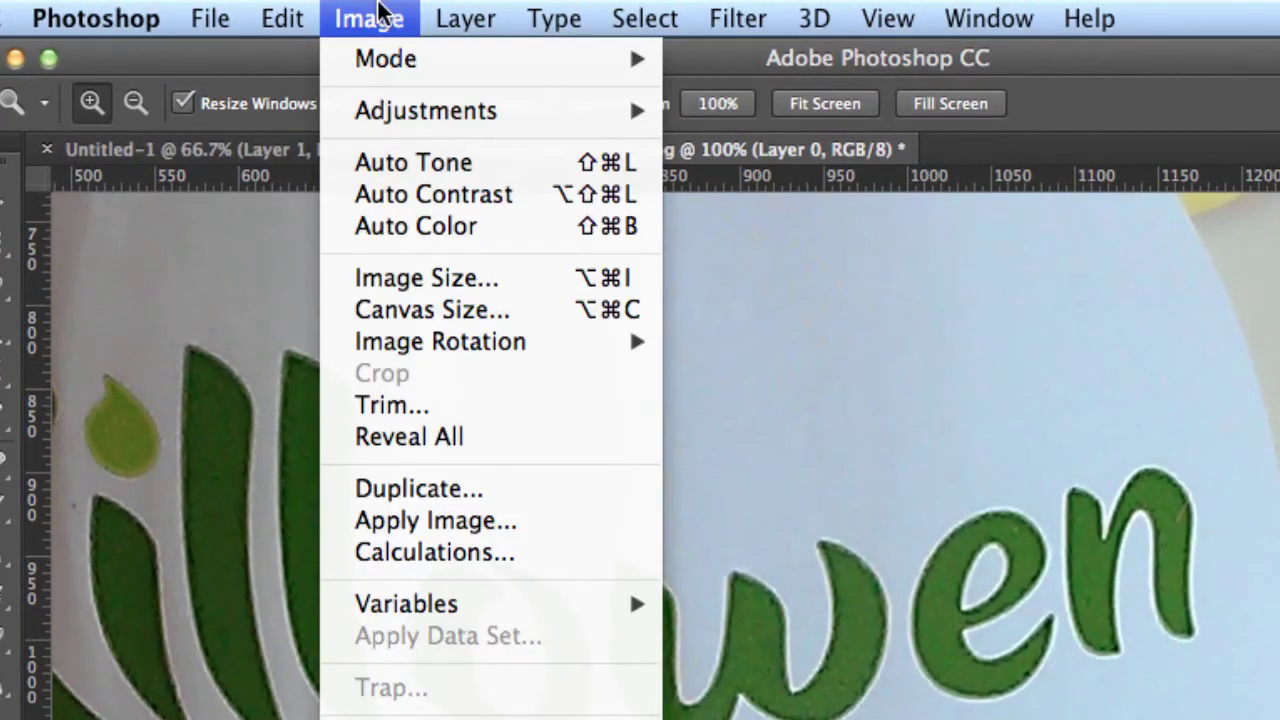
pyautogui.click(402, 272)
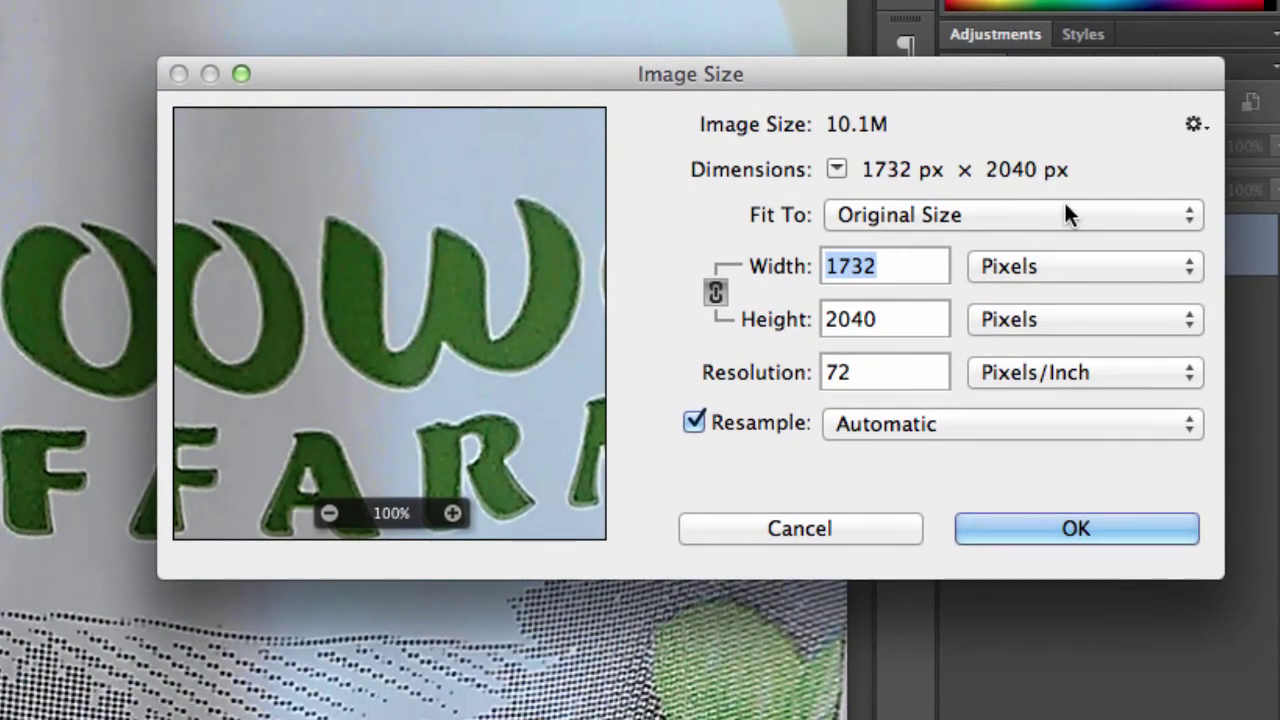
pyautogui.click(1003, 270)
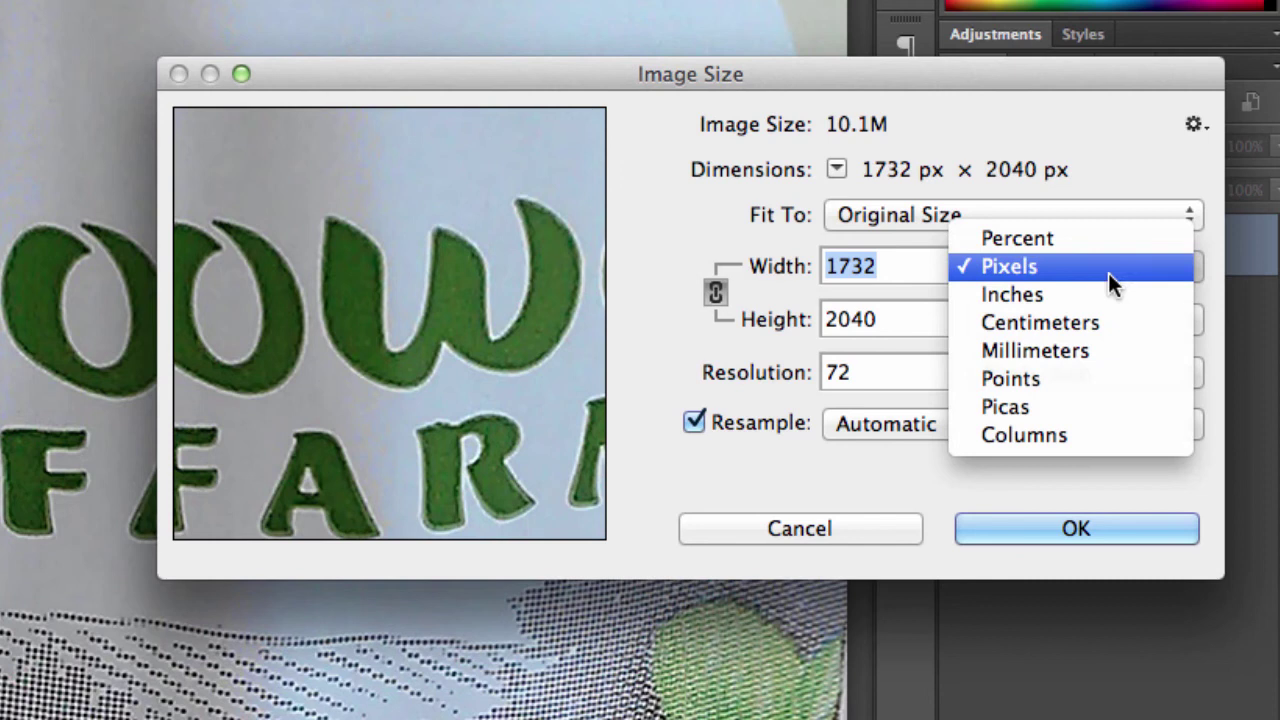
pyautogui.click(1061, 106)
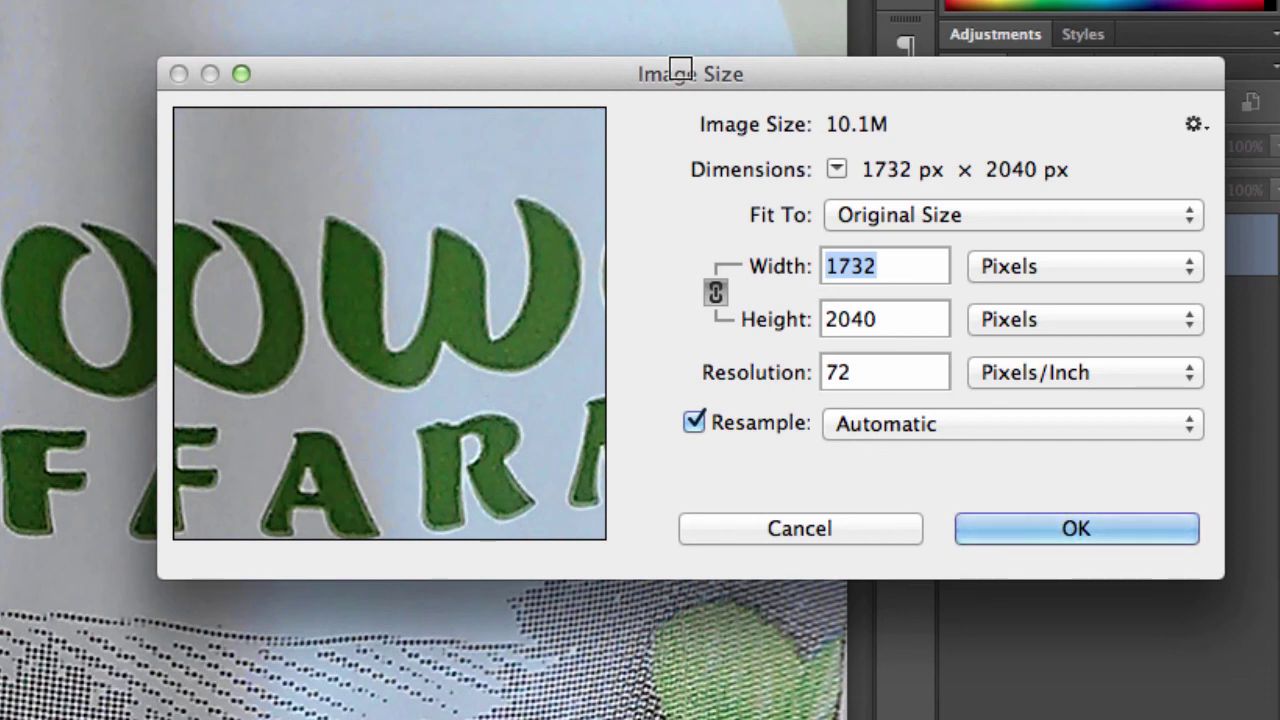
# Step: With proportions linked, set Height to 350 px so Width becomes 297, and apply
pyautogui.write('35')
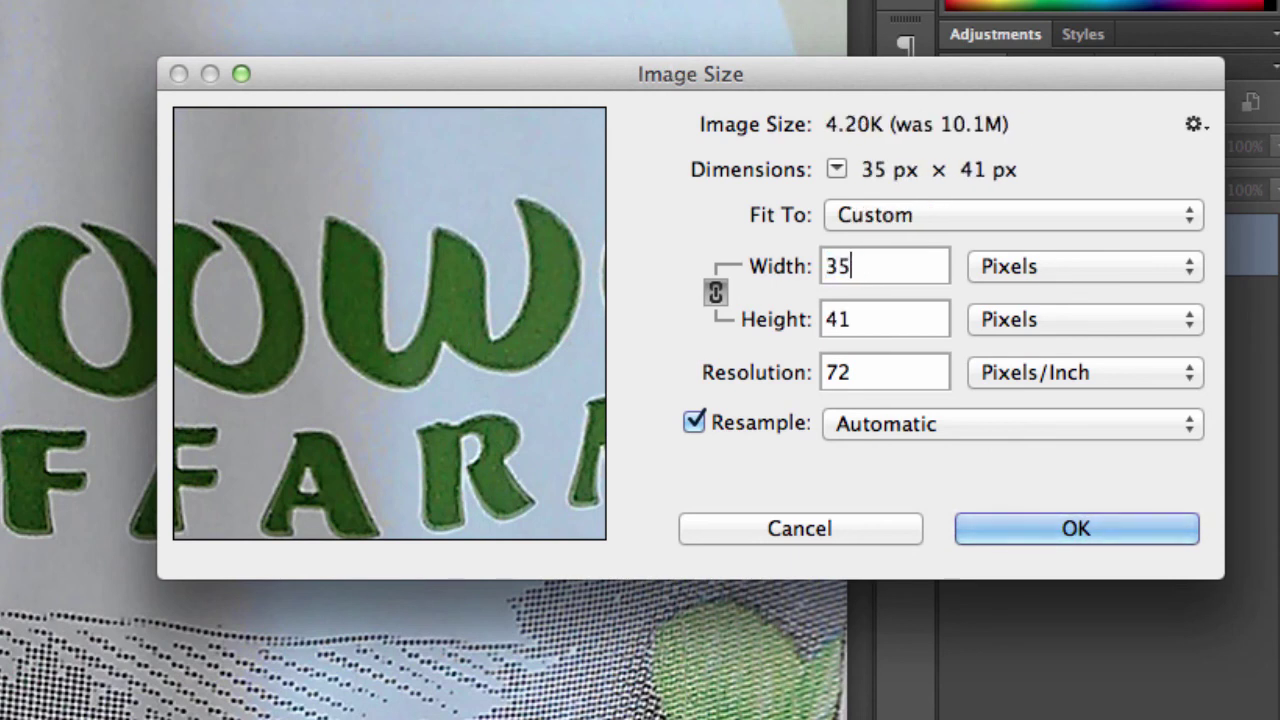
pyautogui.write('0')
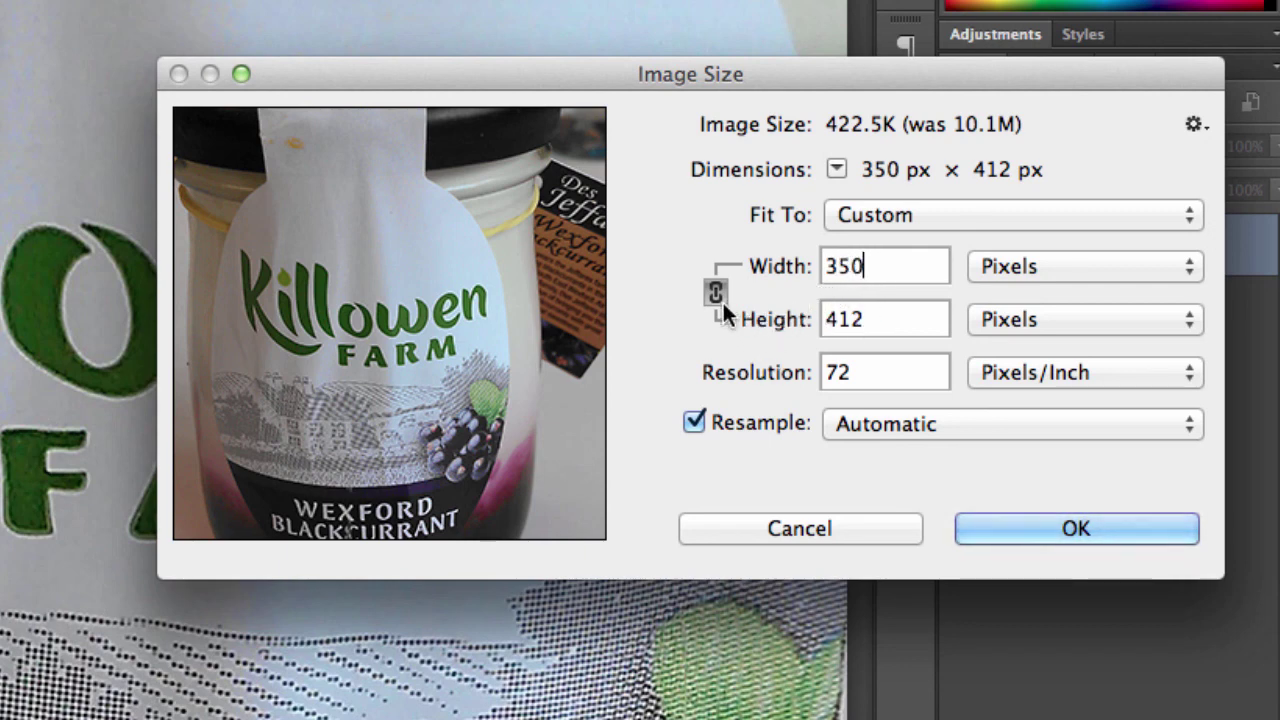
pyautogui.moveTo(866, 318); pyautogui.dragTo(806, 326)
pyautogui.write('550')
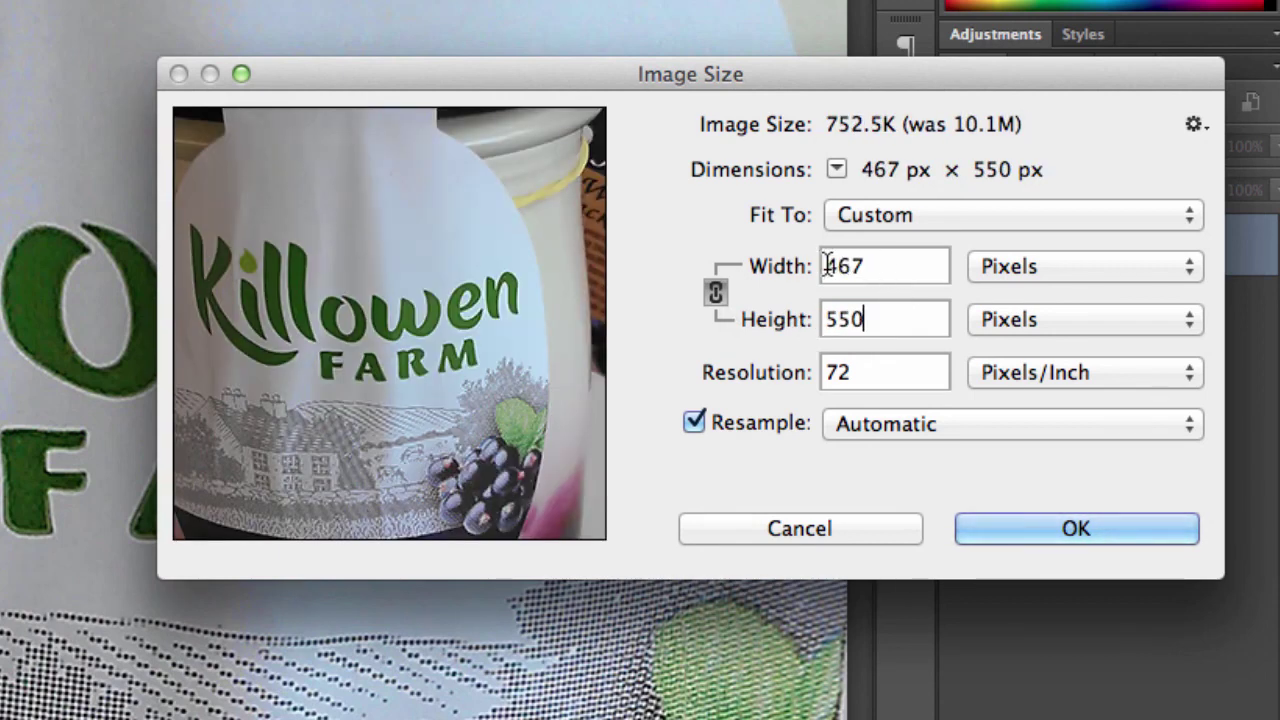
pyautogui.click(716, 292)
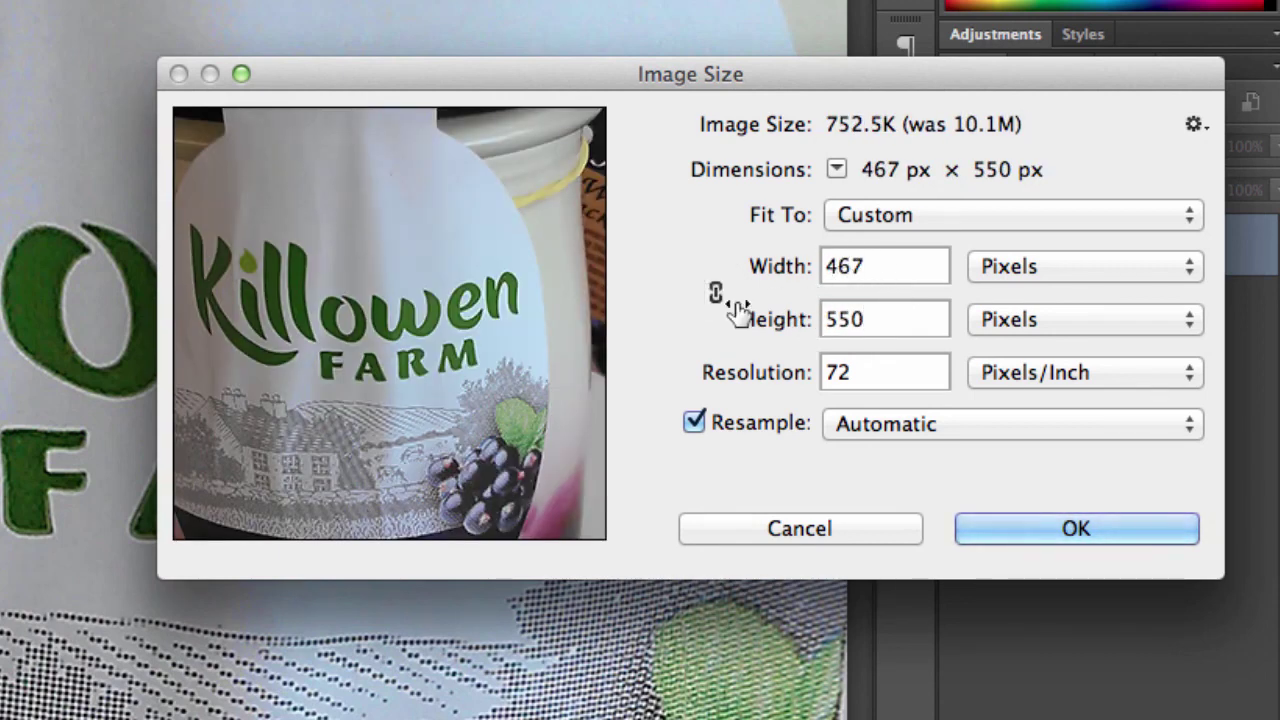
pyautogui.moveTo(880, 318); pyautogui.dragTo(808, 320)
pyautogui.write('1')
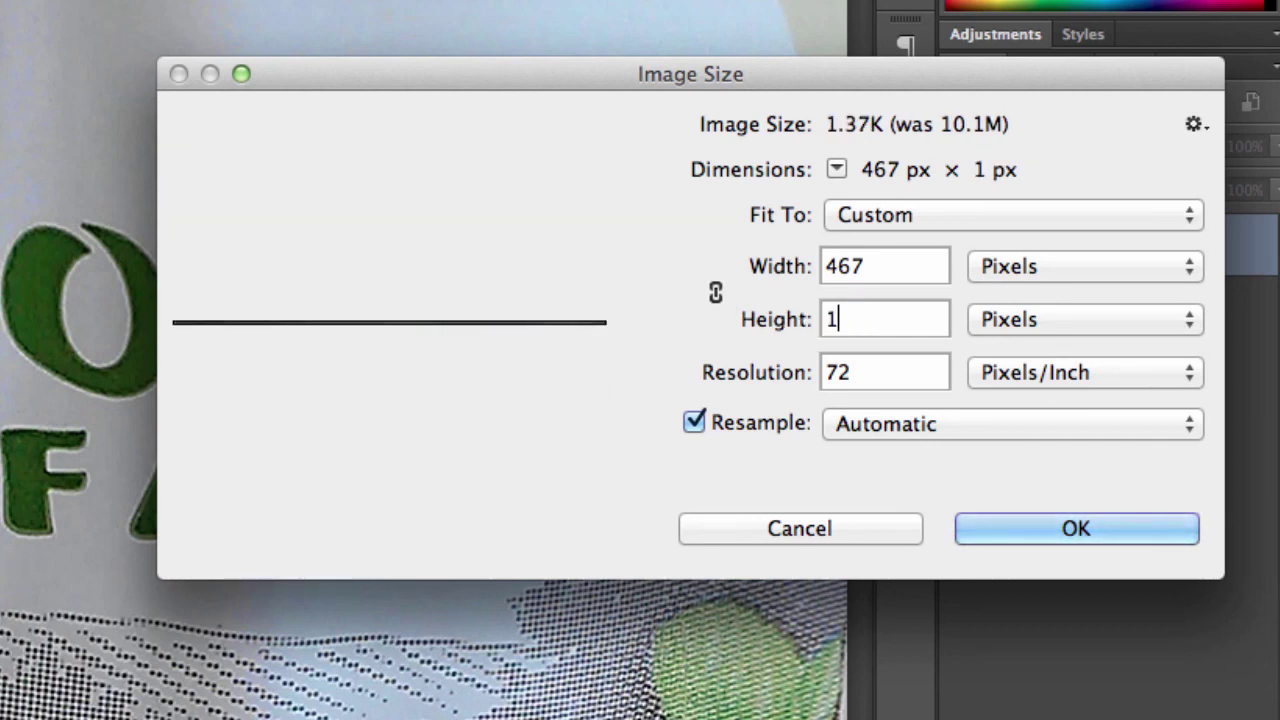
pyautogui.write('00')
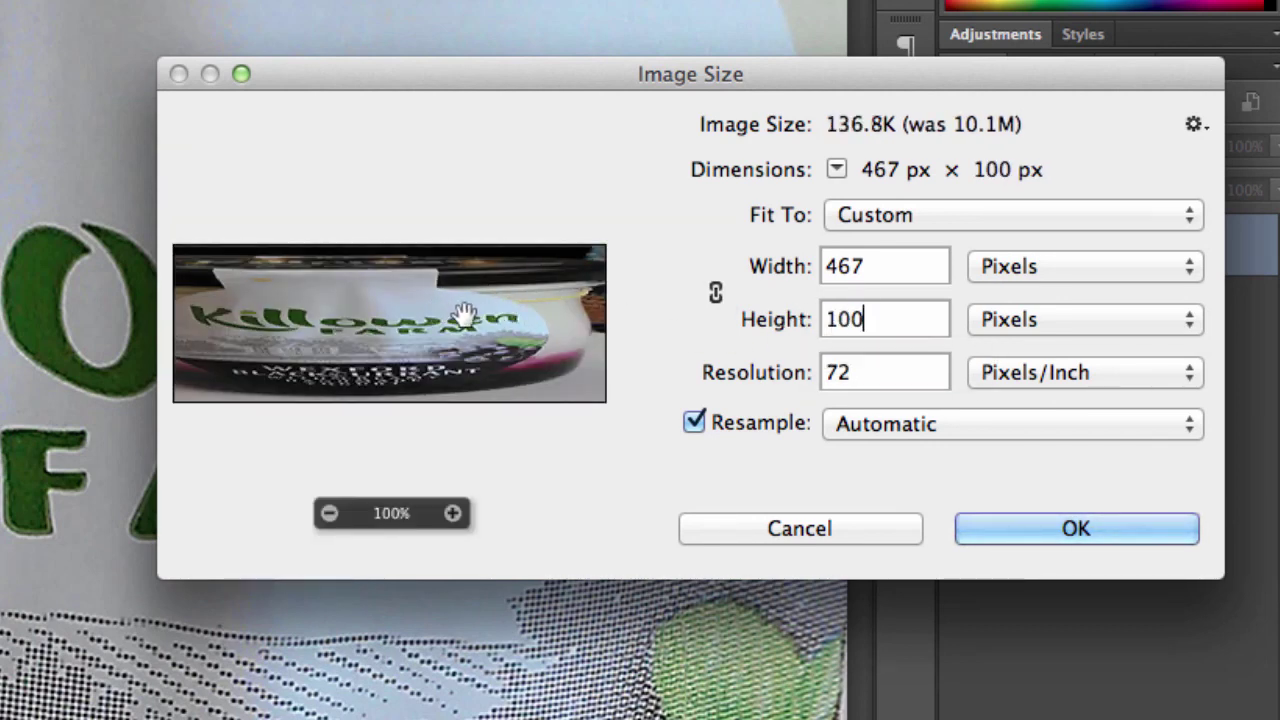
pyautogui.doubleClick(848, 320)
pyautogui.click(716, 291)
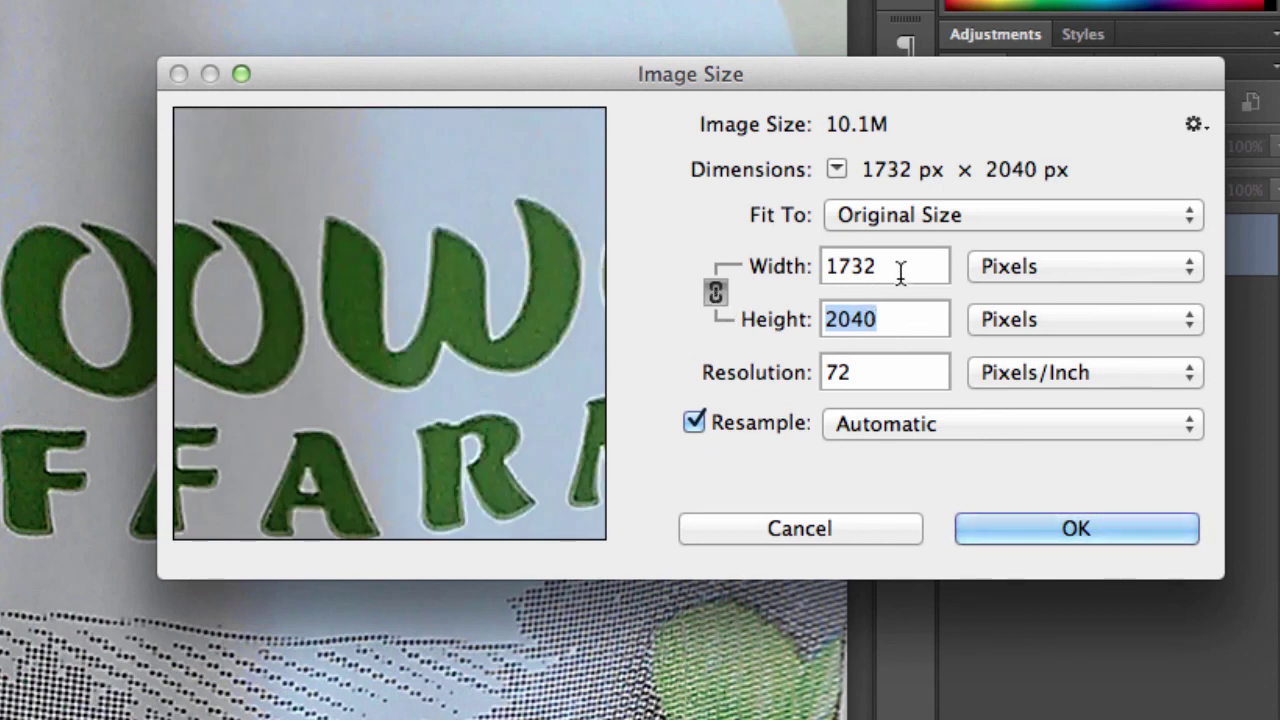
pyautogui.write('350')
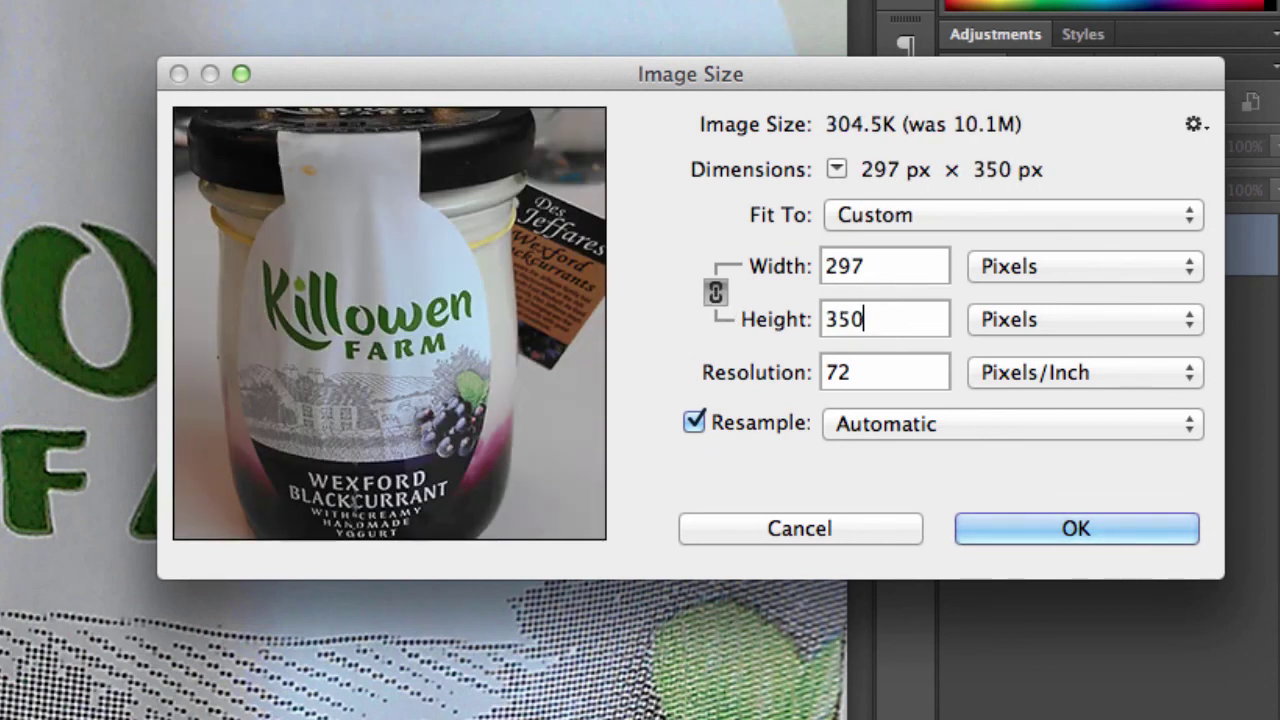
pyautogui.moveTo(390, 323)
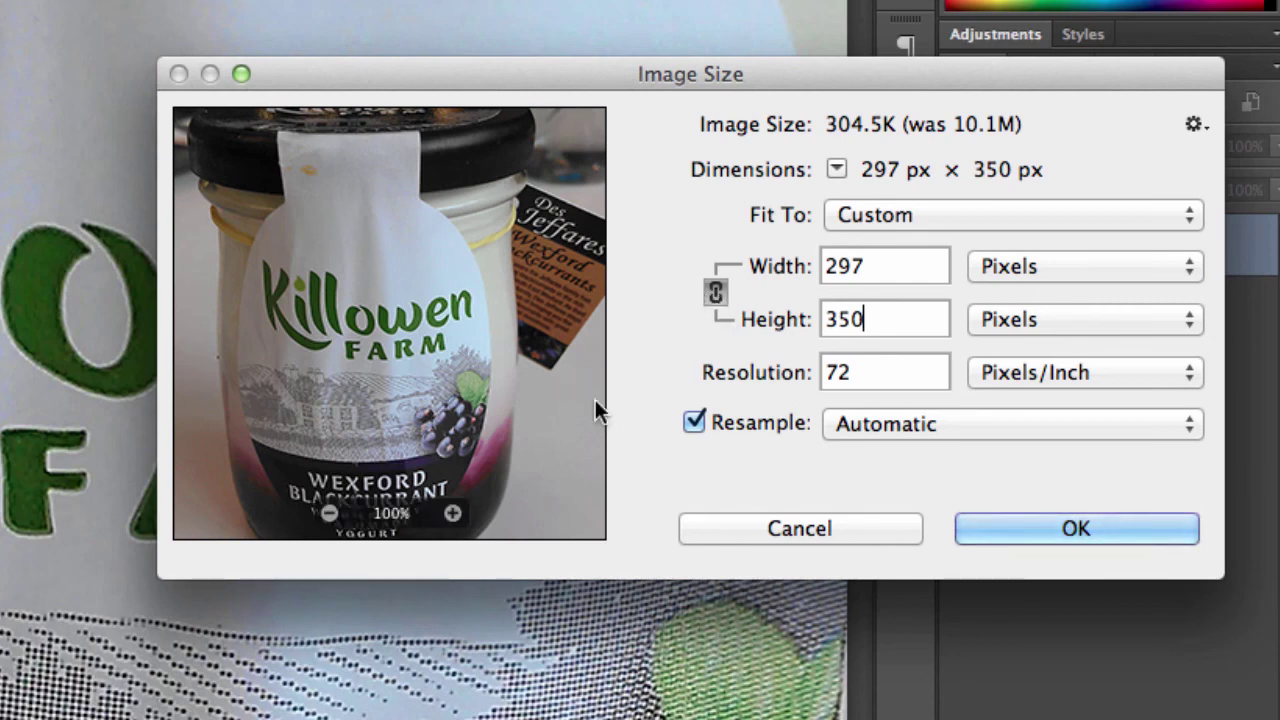
pyautogui.click(1005, 529)
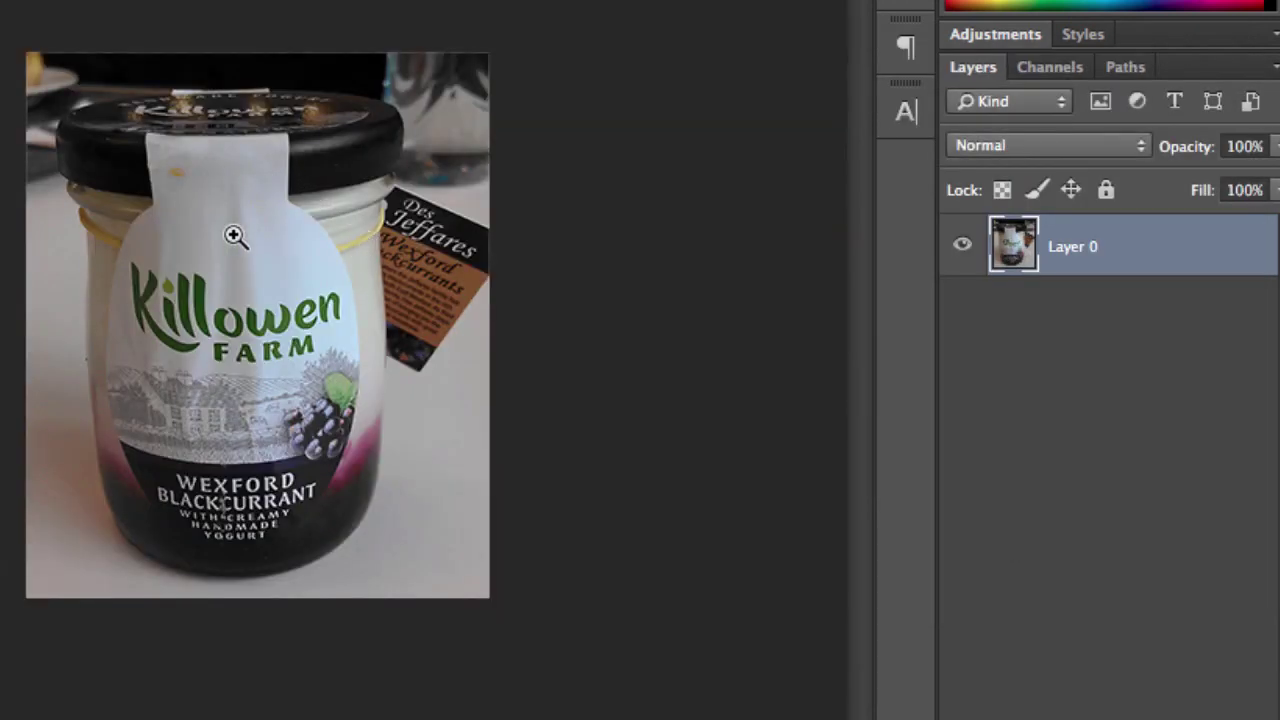